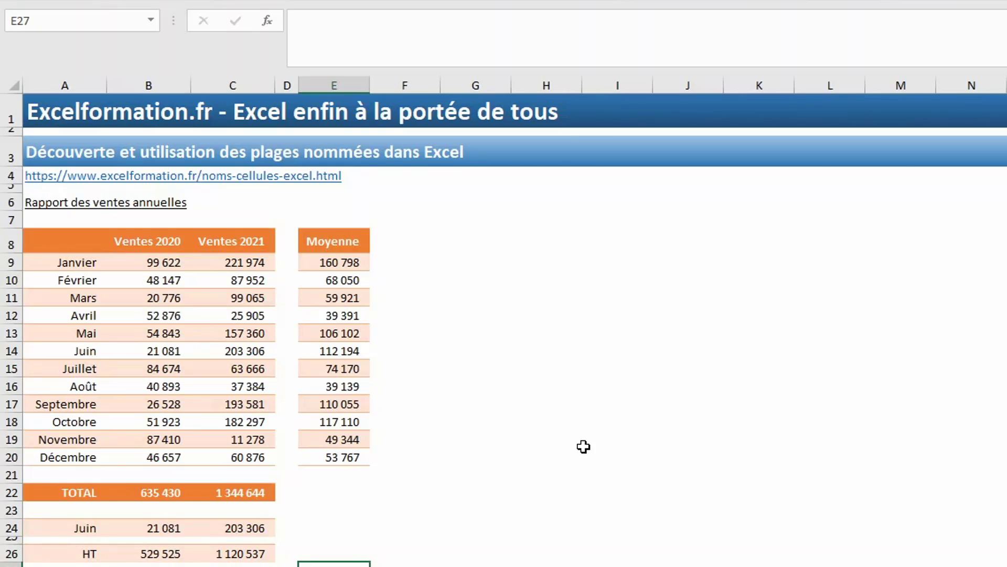
click(157, 554)
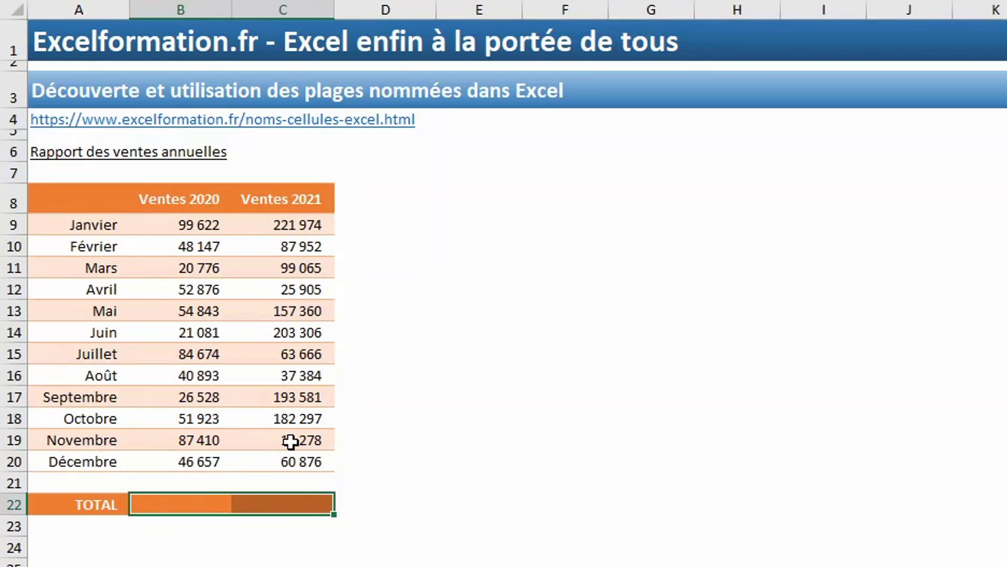
click(196, 504)
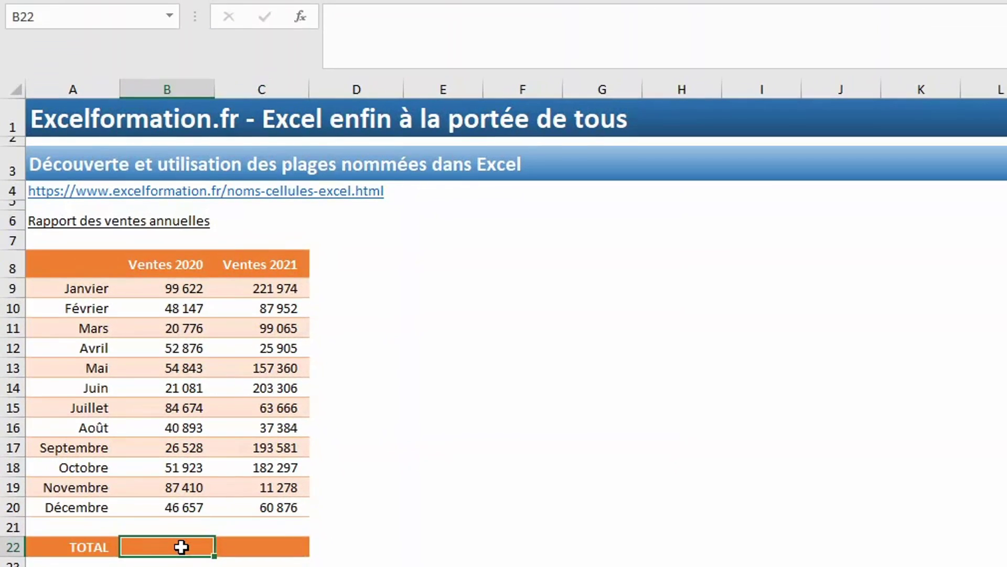
text(=somme()
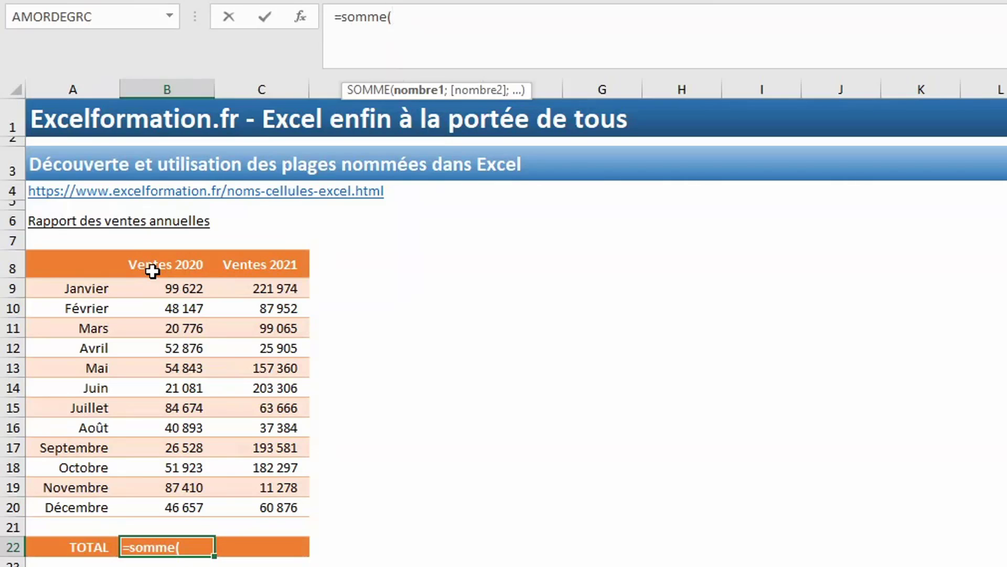
key(Escape)
drag(164, 288, 168, 505)
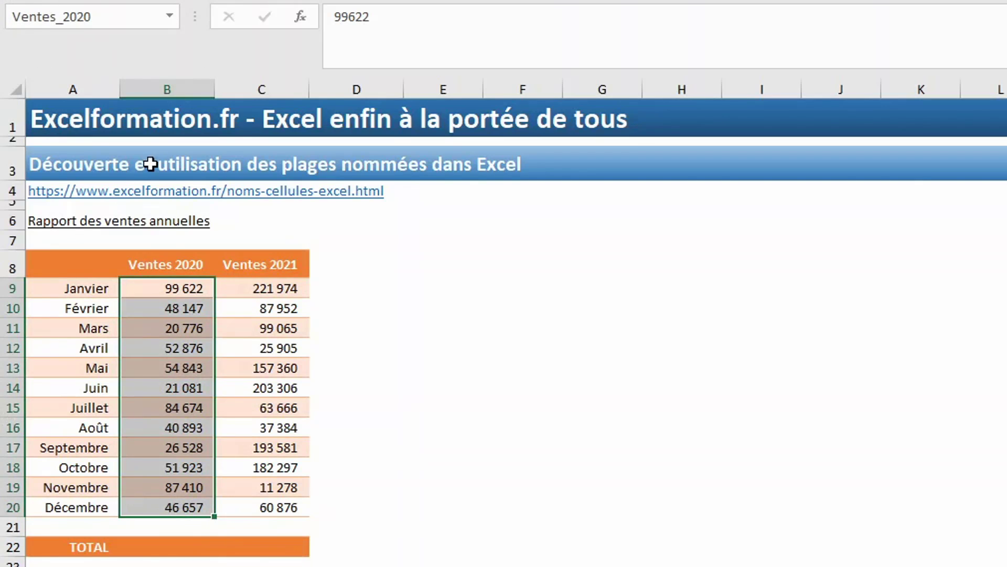
- Total the 2020 sales in cell B22 with the formula =SOMME(Ventes_2020), using the suggested named range
click(162, 547)
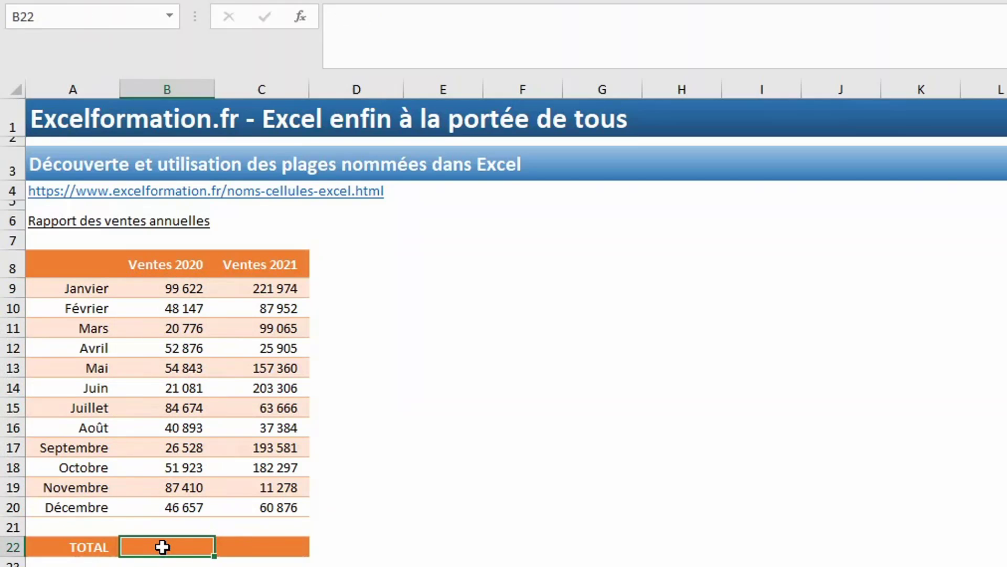
text(=so)
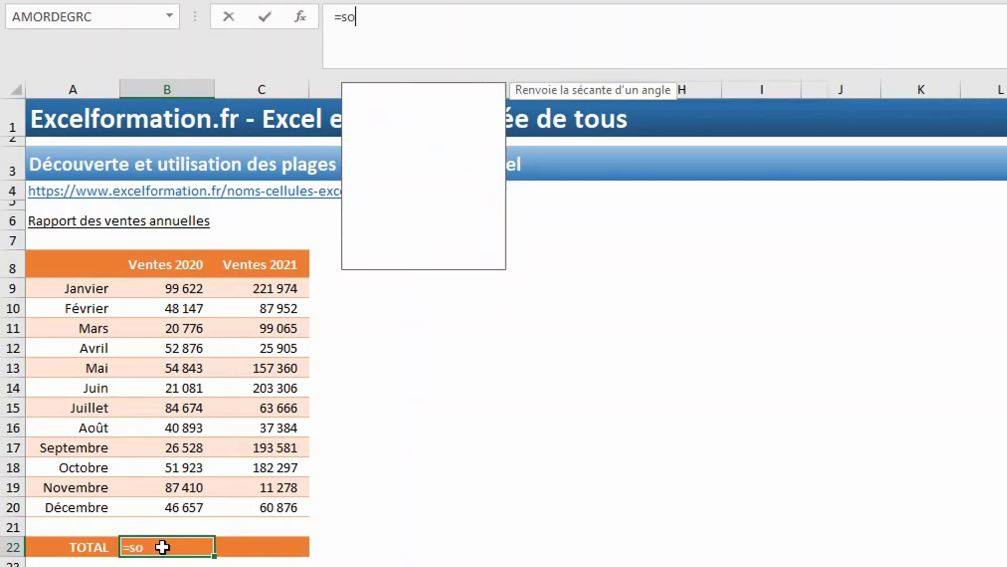
text(mme(ven)
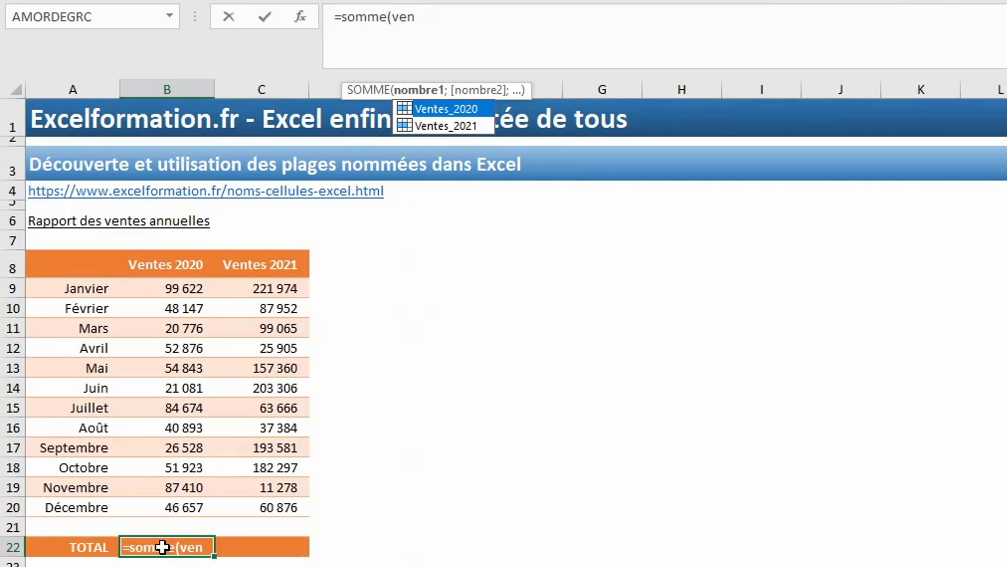
double_click(435, 109)
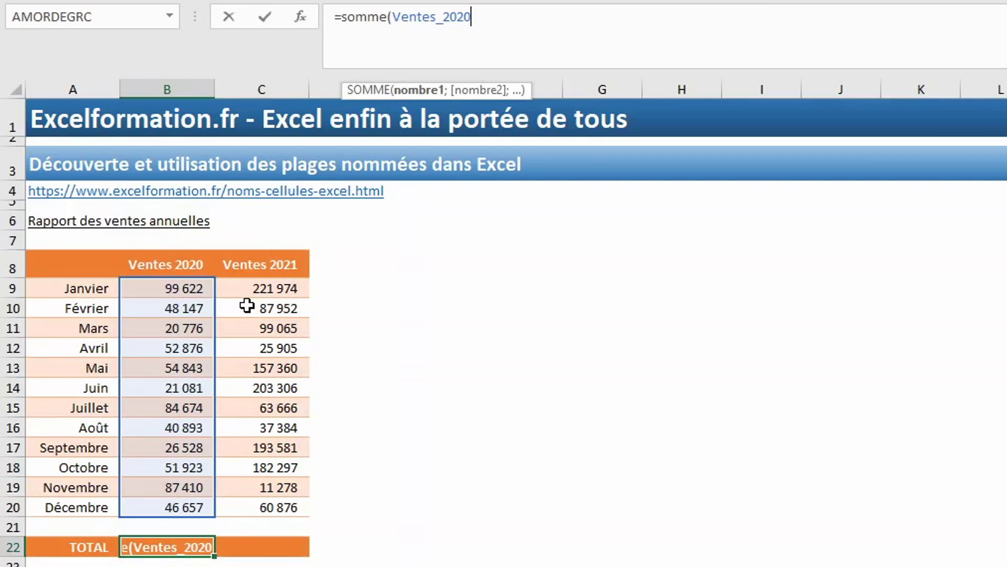
text())
key(Return)
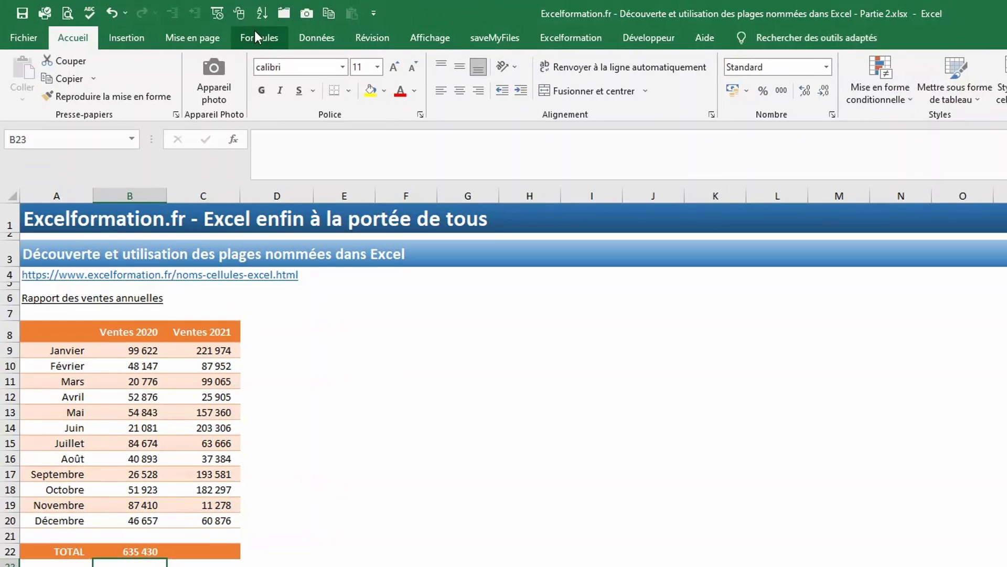
- Rename the named range Ventes_2020 to _Ventes_2020 in the name manager
click(256, 36)
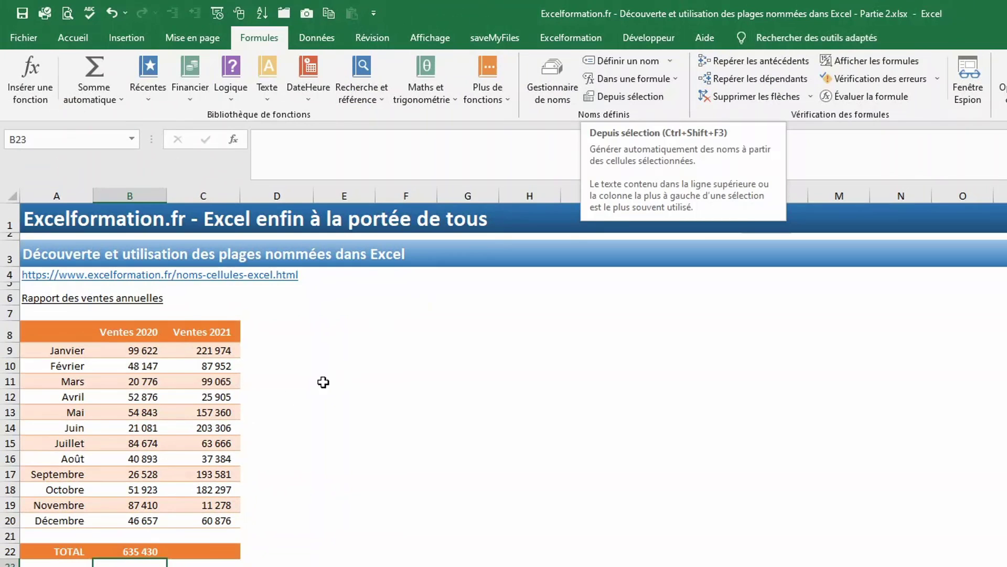
drag(139, 350, 139, 516)
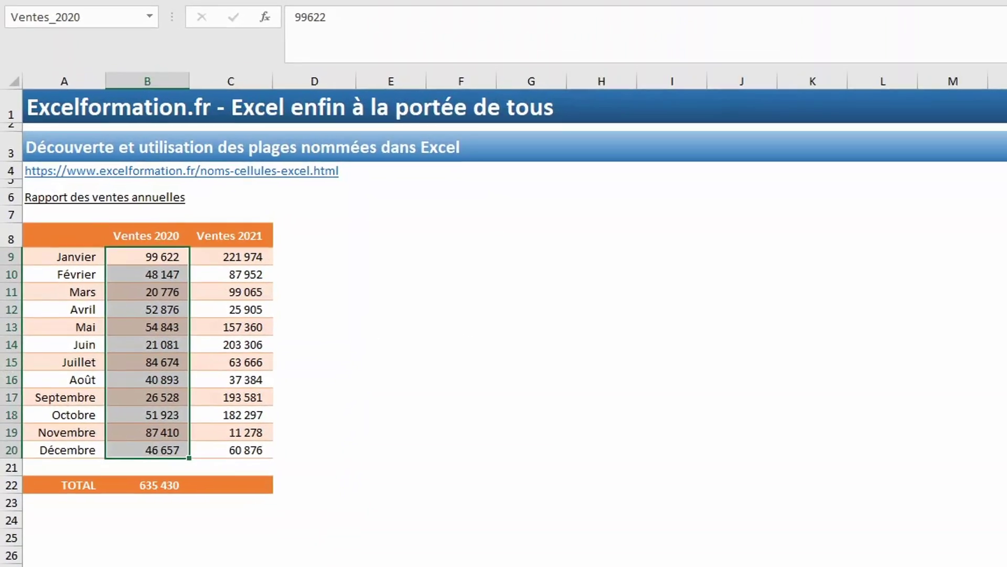
click(525, 1)
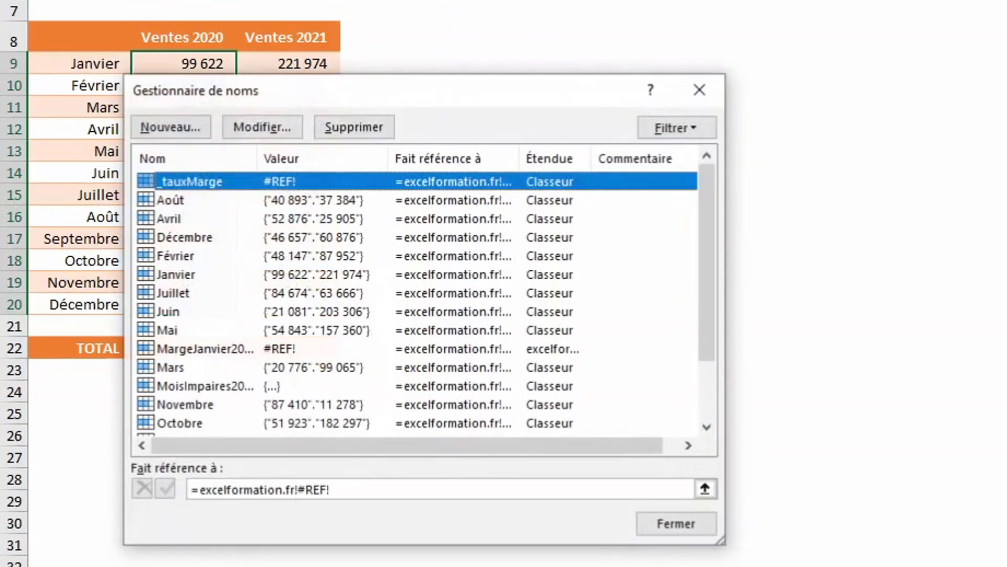
scroll(271, 310, down, 2)
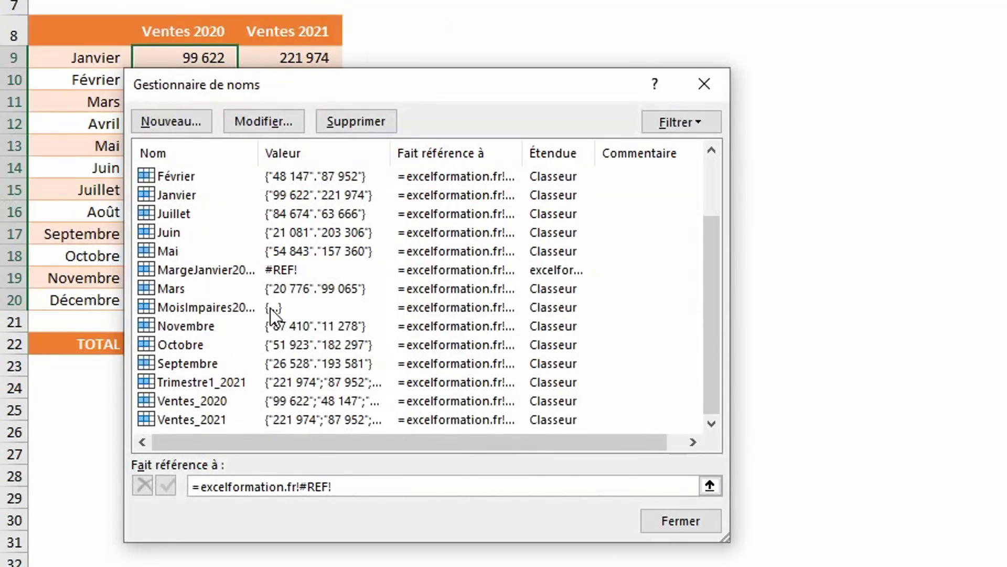
click(184, 404)
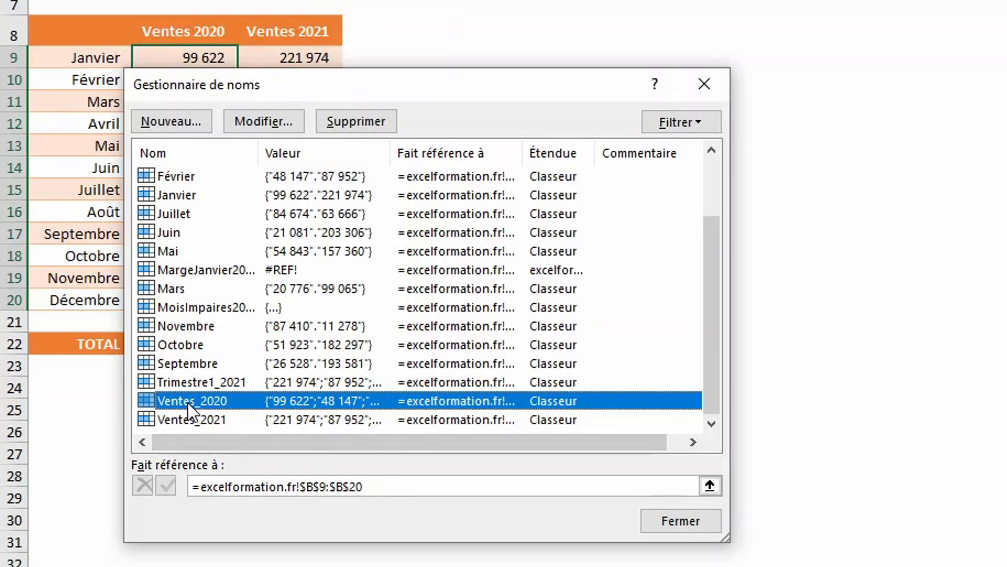
double_click(188, 402)
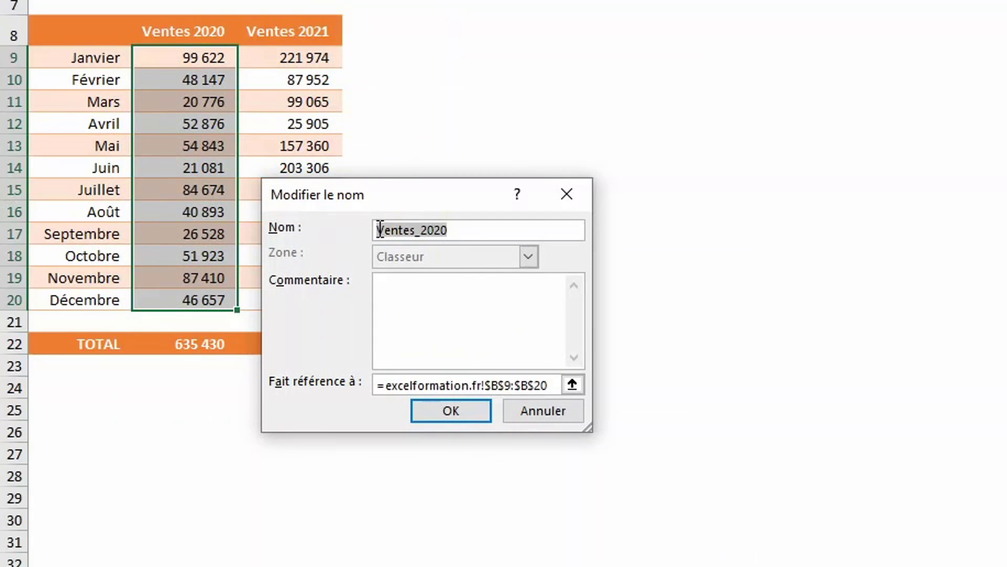
click(380, 230)
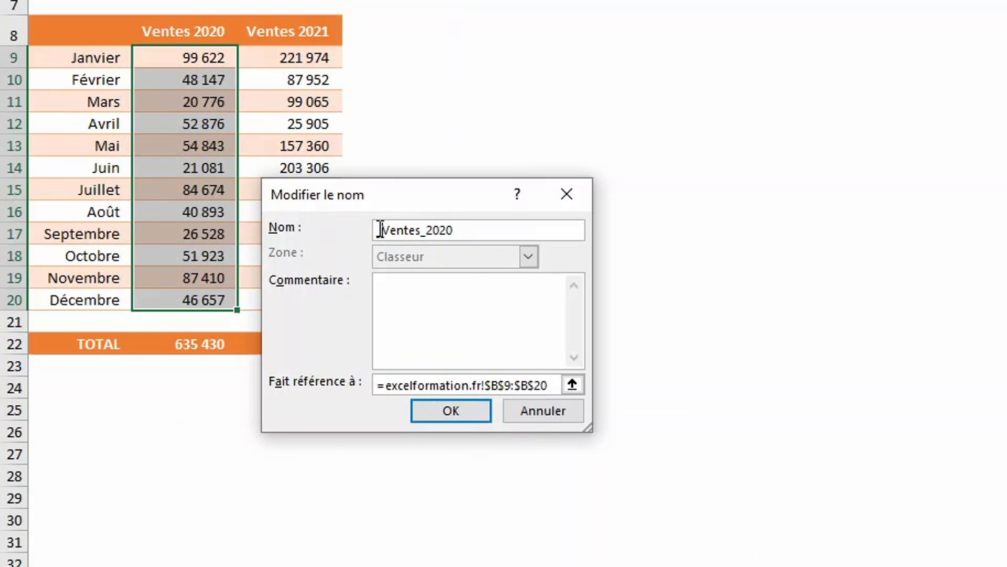
text(_)
click(467, 409)
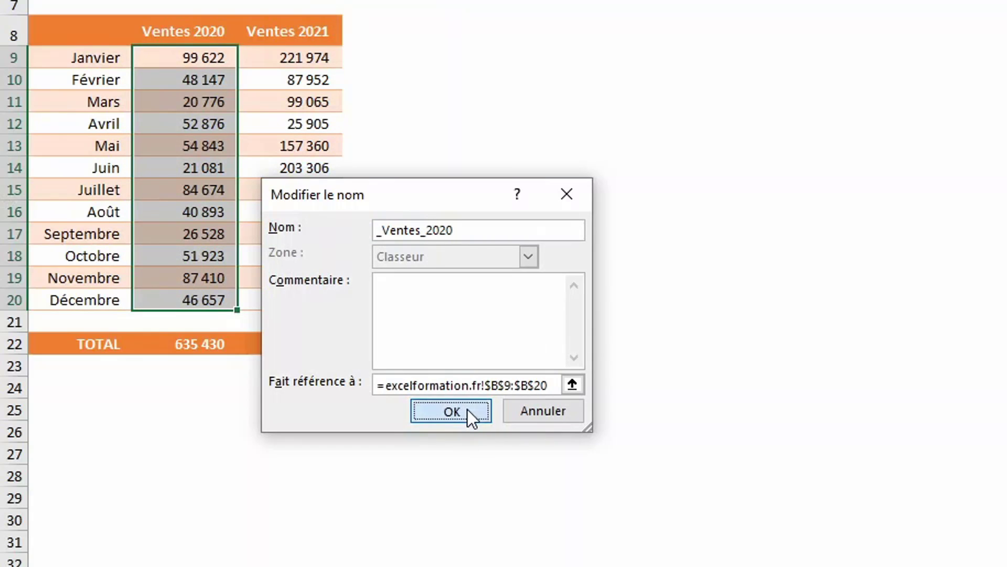
- Rename the named range Ventes_2021 to _Ventes_2021 and close the name manager
scroll(241, 332, down, 1)
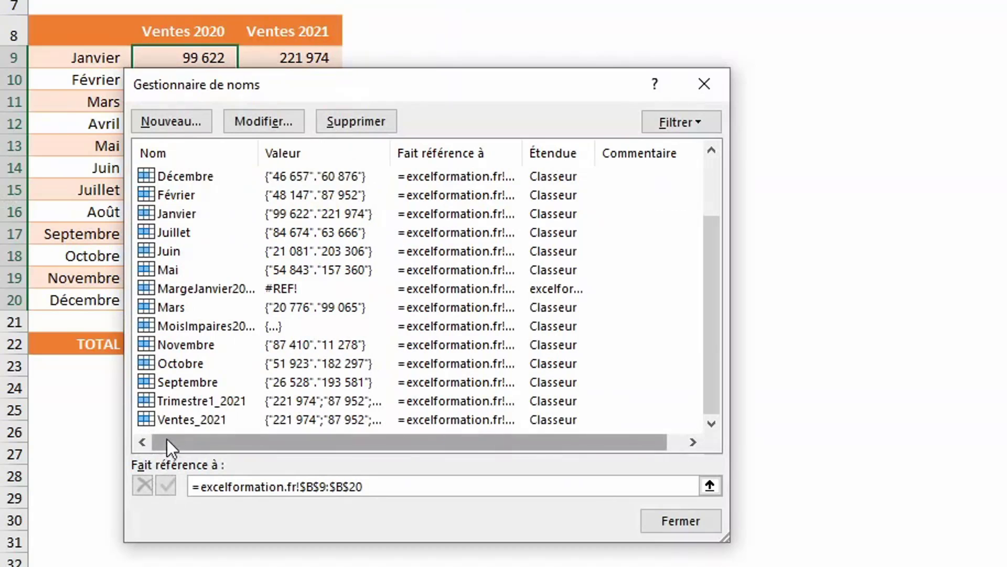
double_click(196, 423)
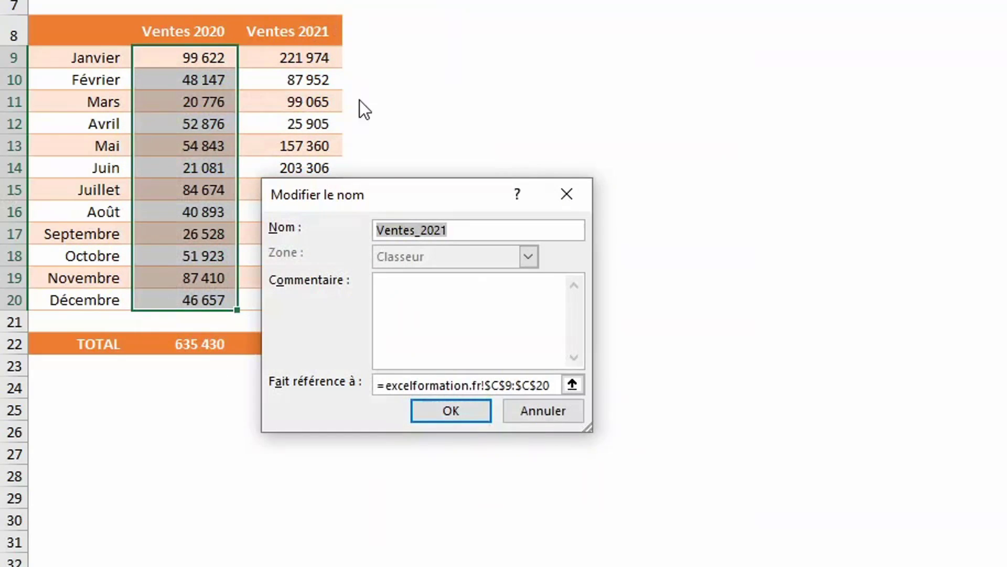
click(379, 230)
text(_)
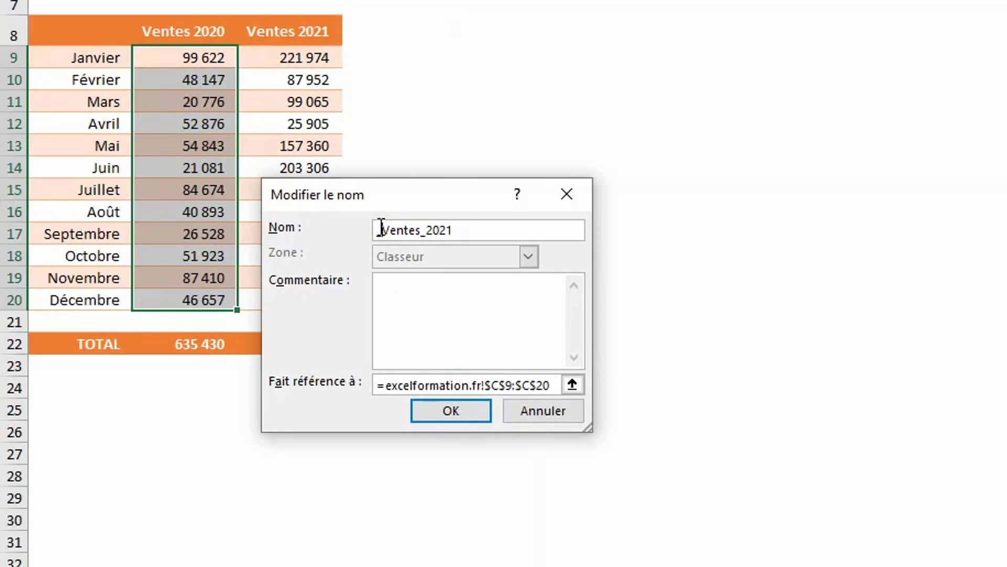
click(446, 417)
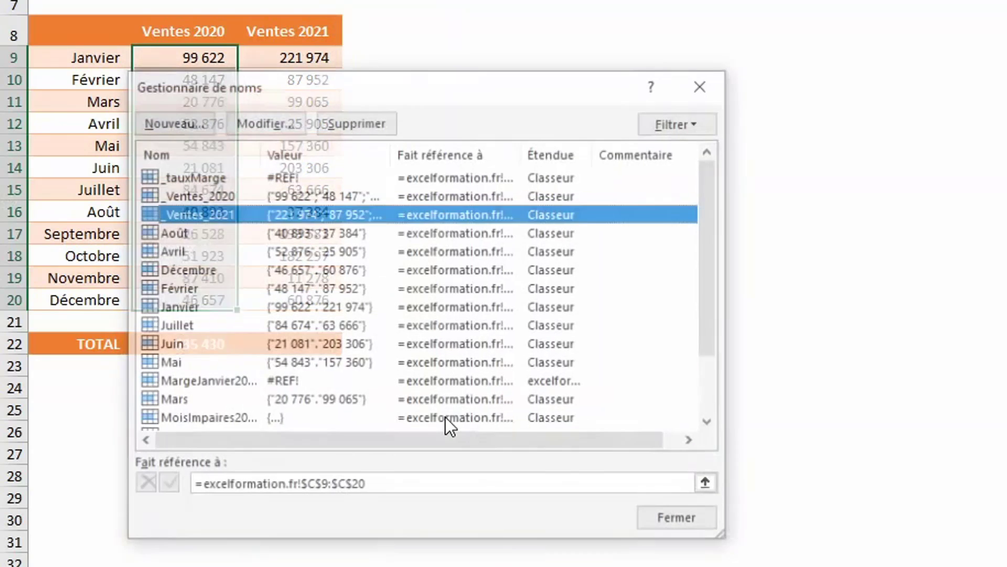
click(685, 520)
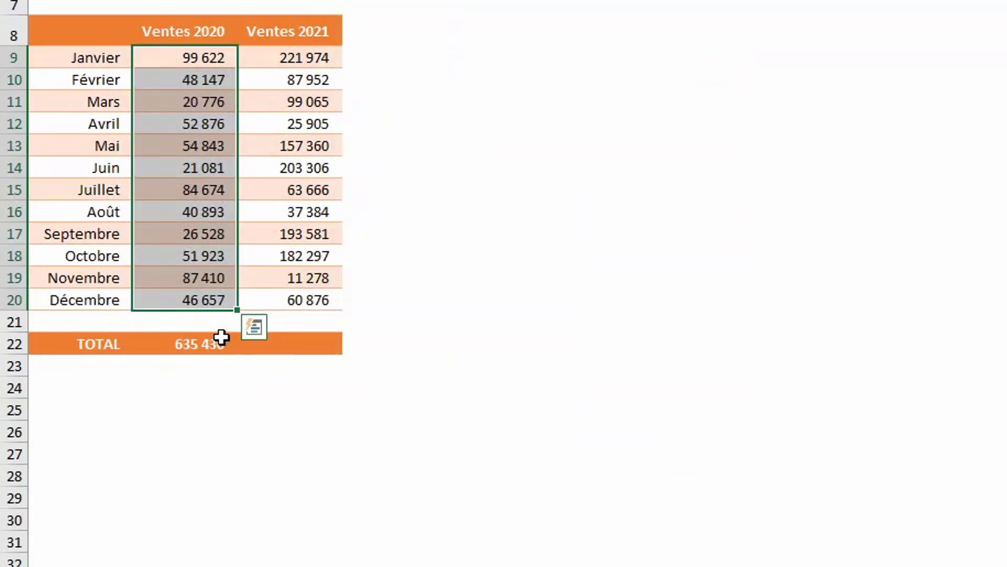
- Re-enter the 2020 total in cell B22 as =SOMME(_Ventes_2020), choosing the name from the suggestions that start with an underscore
click(188, 438)
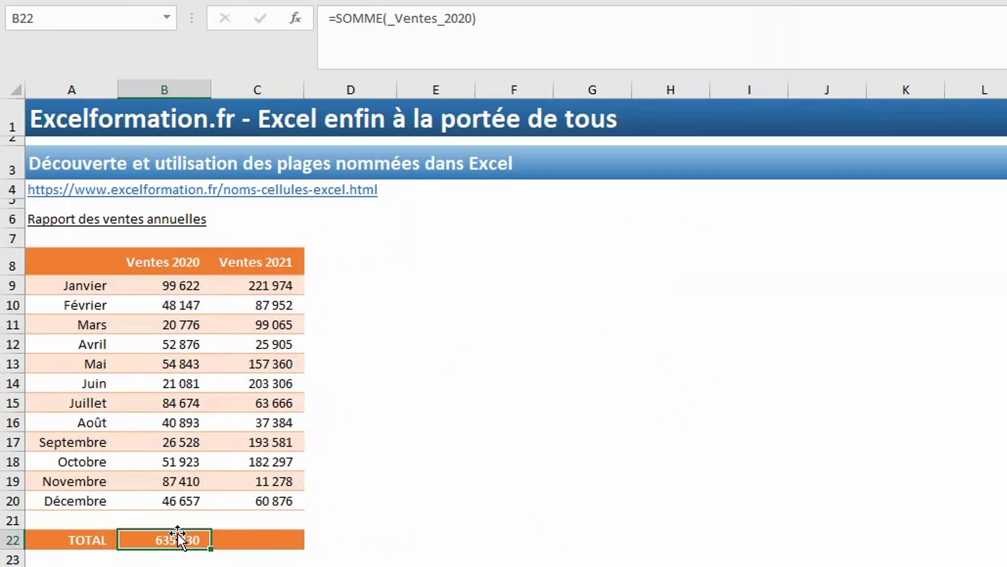
text(=)
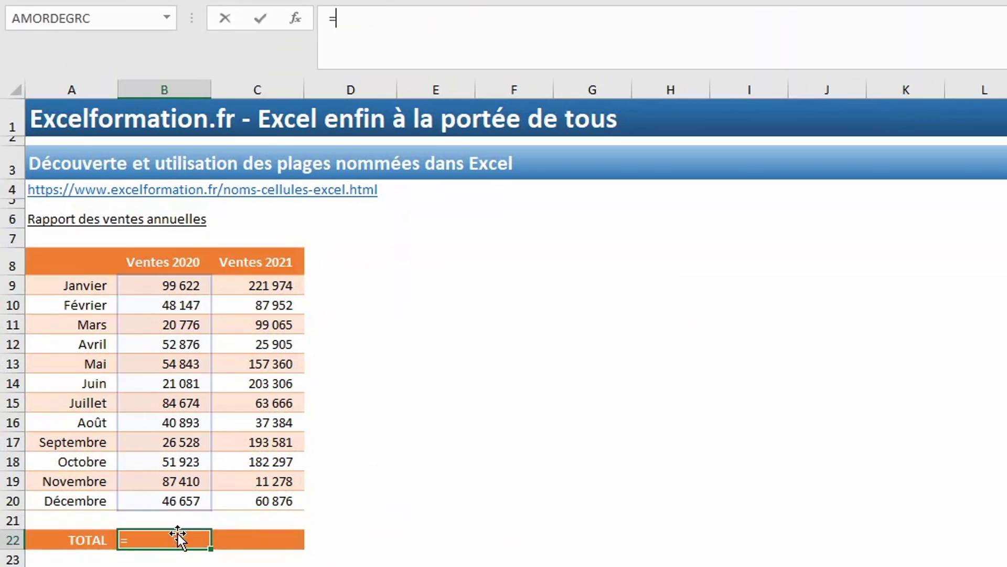
text(somme(_)
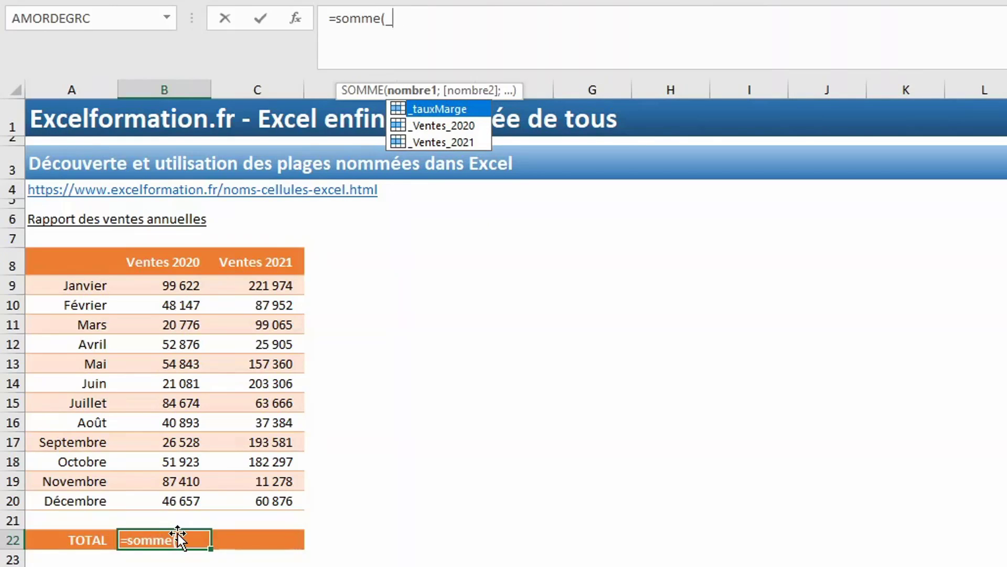
click(438, 126)
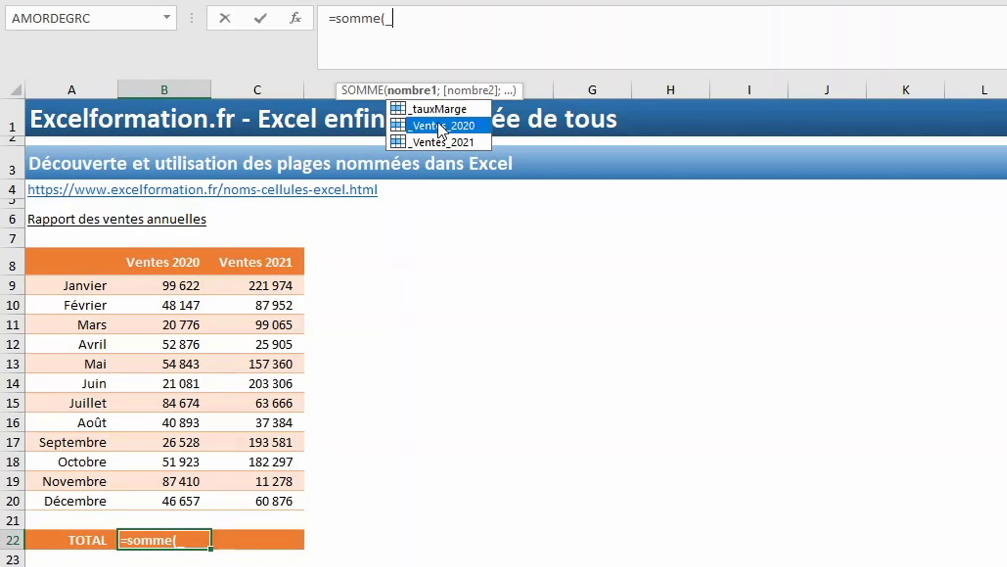
double_click(437, 125)
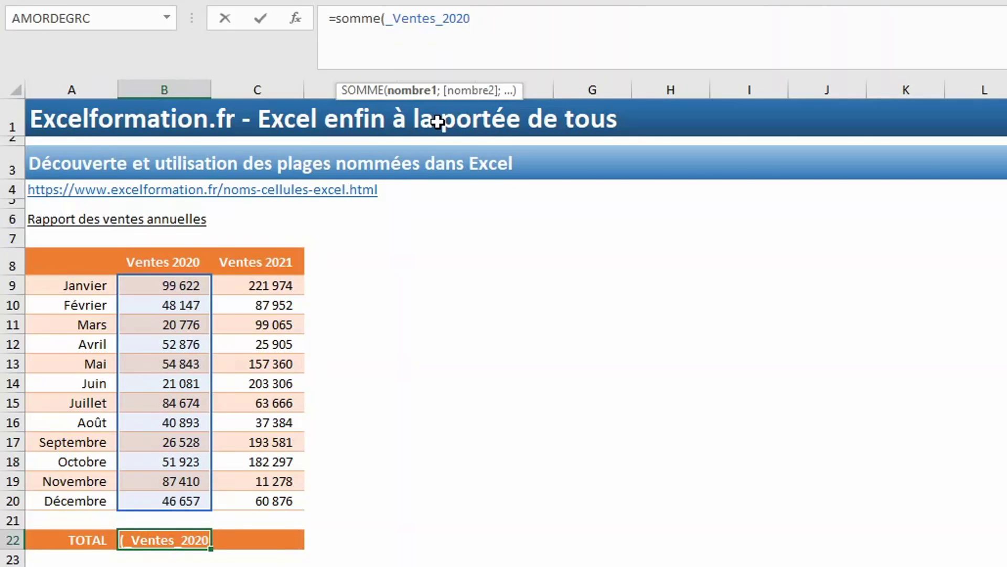
key(Tab)
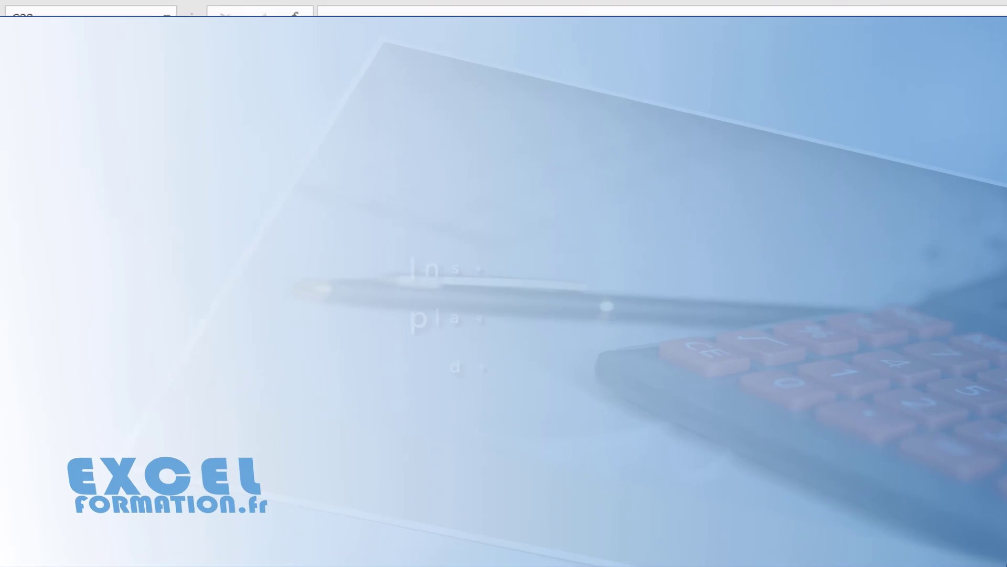
- Start a SOMME formula in cell C22 and insert the defined name _Ventes_2021 as its argument
text(=)
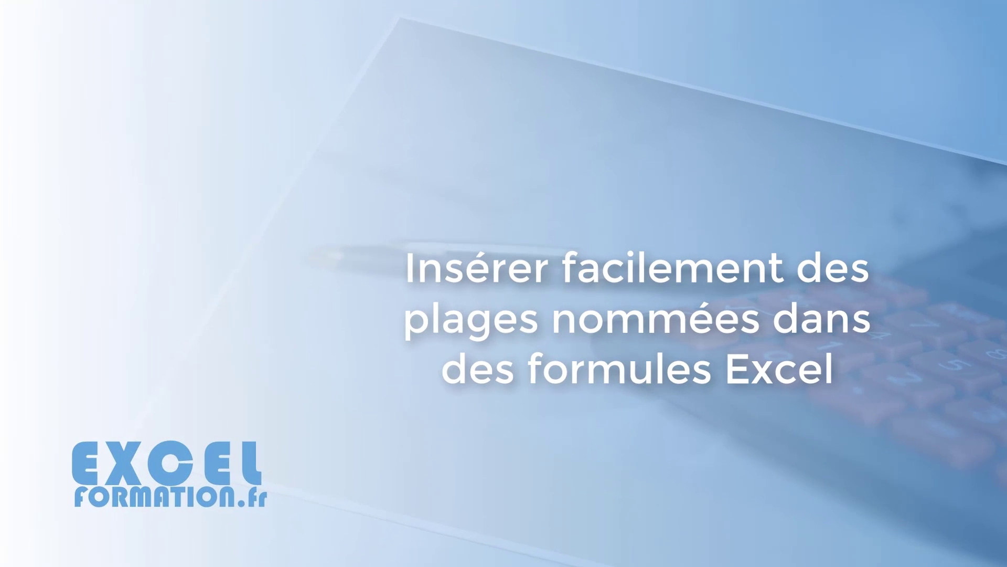
text(somme()
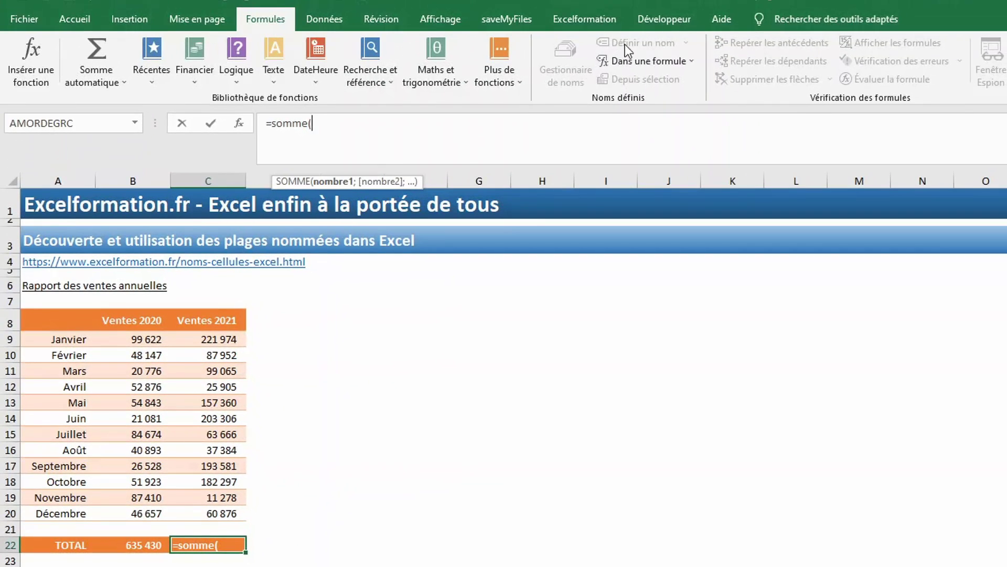
click(628, 60)
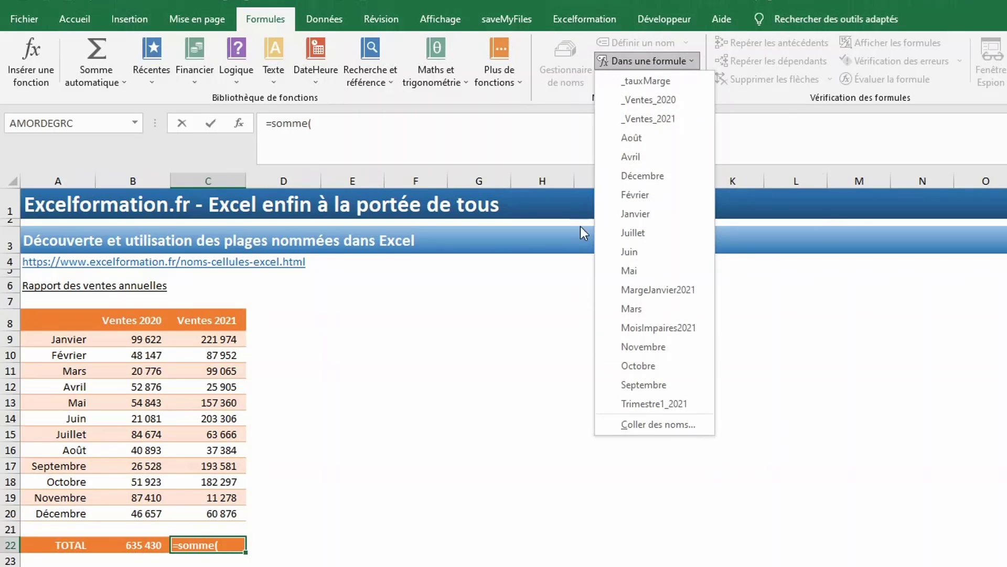
click(664, 120)
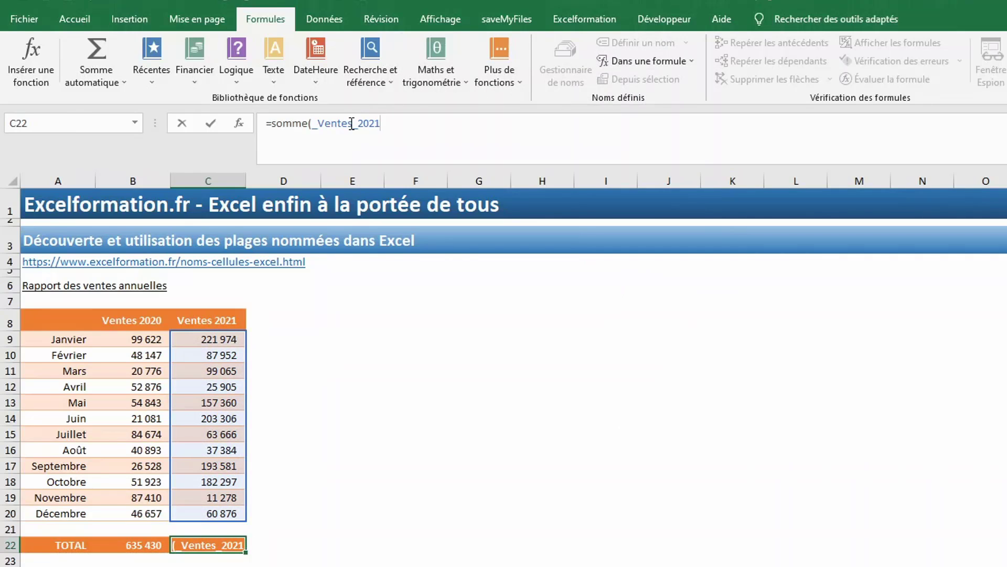
- Replace the argument of the SOMME formula in C22 by pasting _Ventes_2021 from the list of defined names, and validate the formula
drag(382, 123, 314, 126)
key(BackSpace)
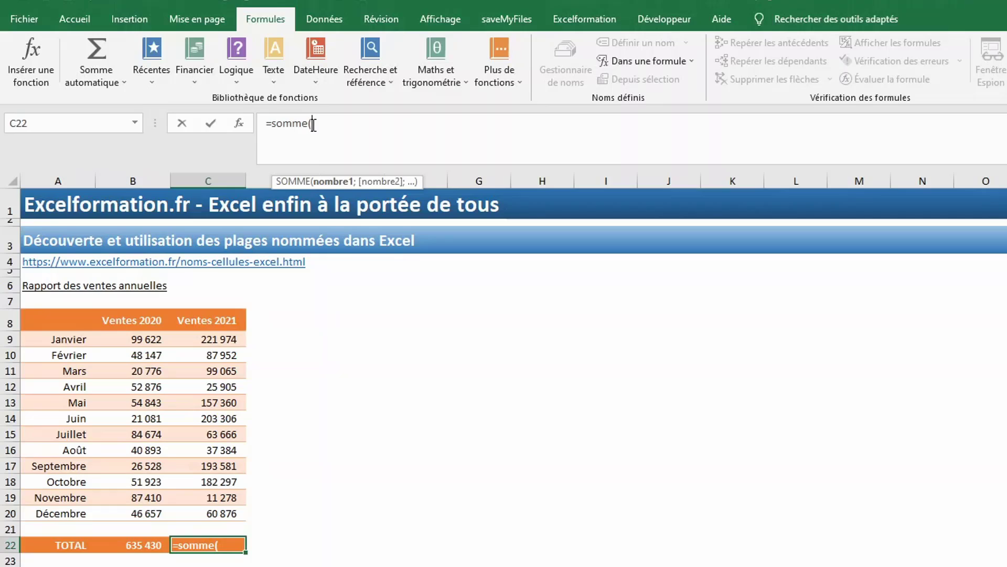
key(F3)
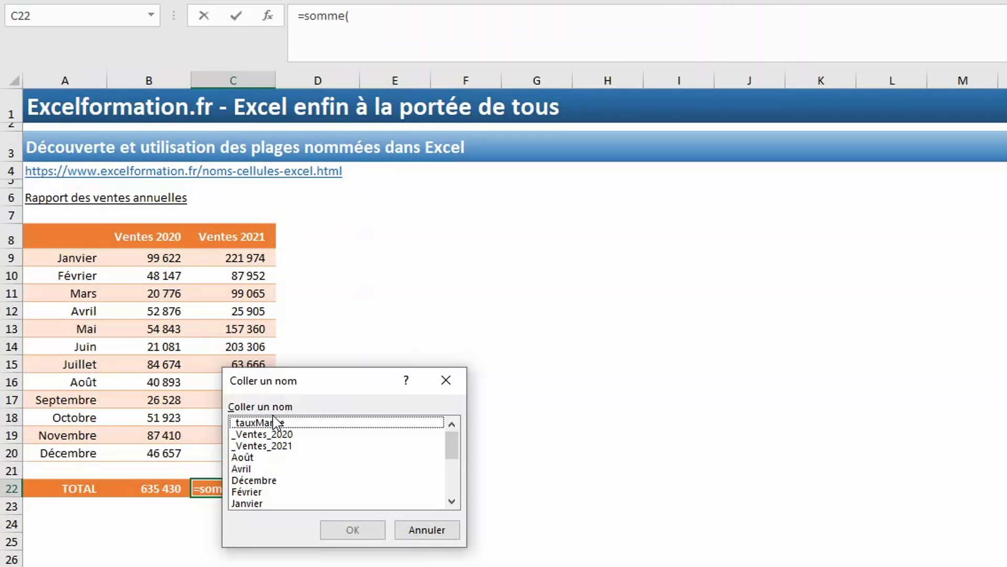
click(268, 446)
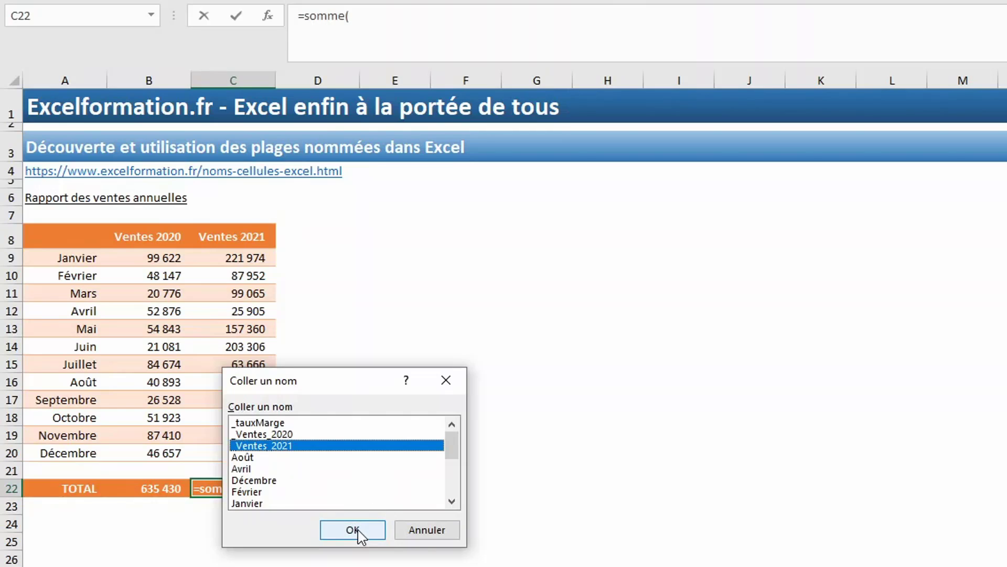
click(358, 531)
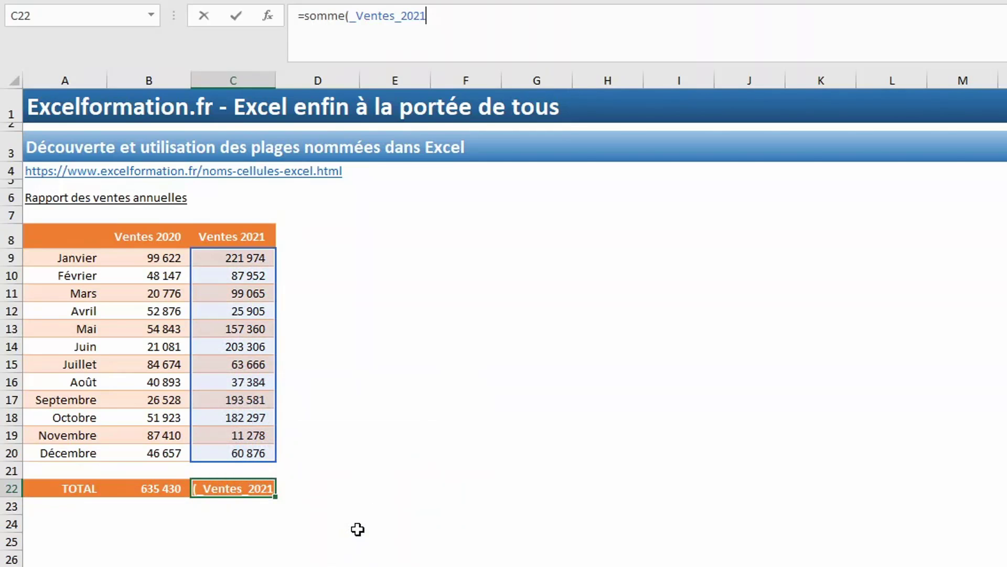
key(Return)
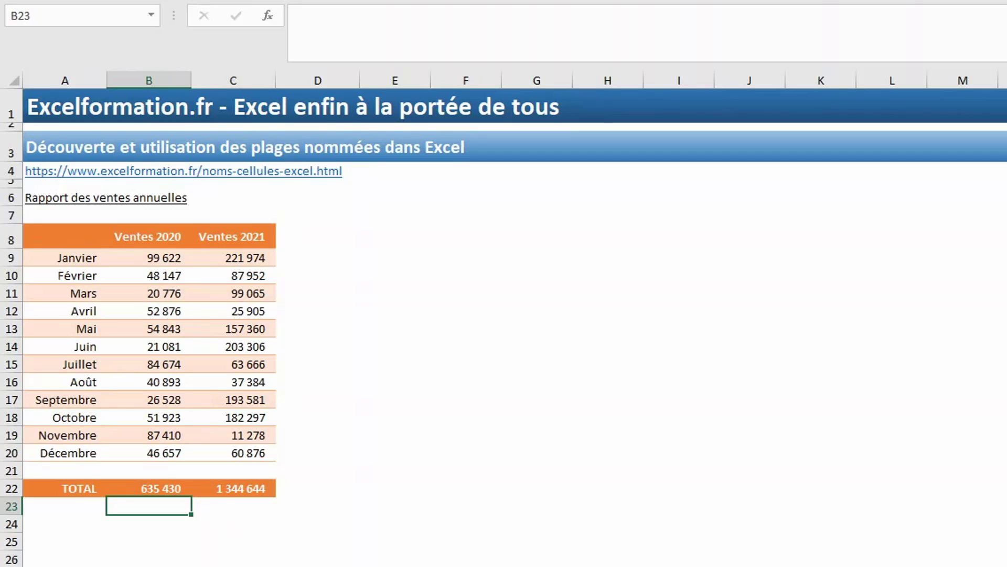
- Enter =Février _Ventes_2020 in cell B24 to return the value where the two named ranges intersect
click(151, 15)
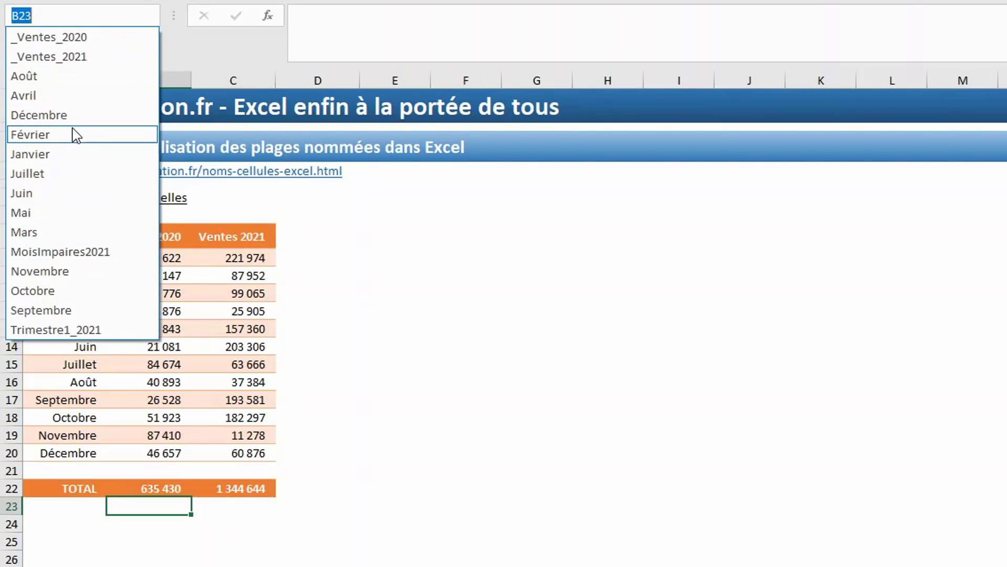
click(74, 530)
click(75, 530)
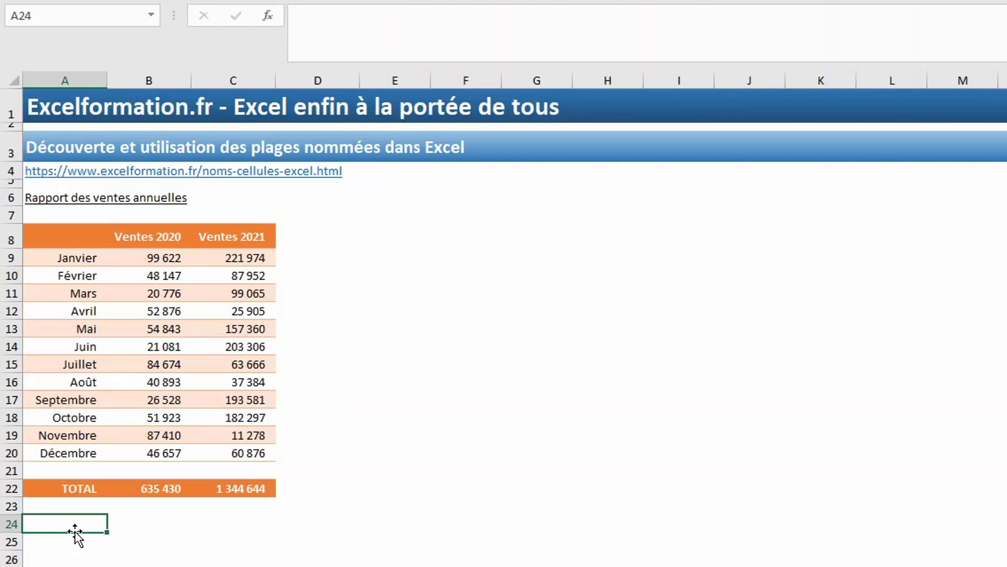
key(Right)
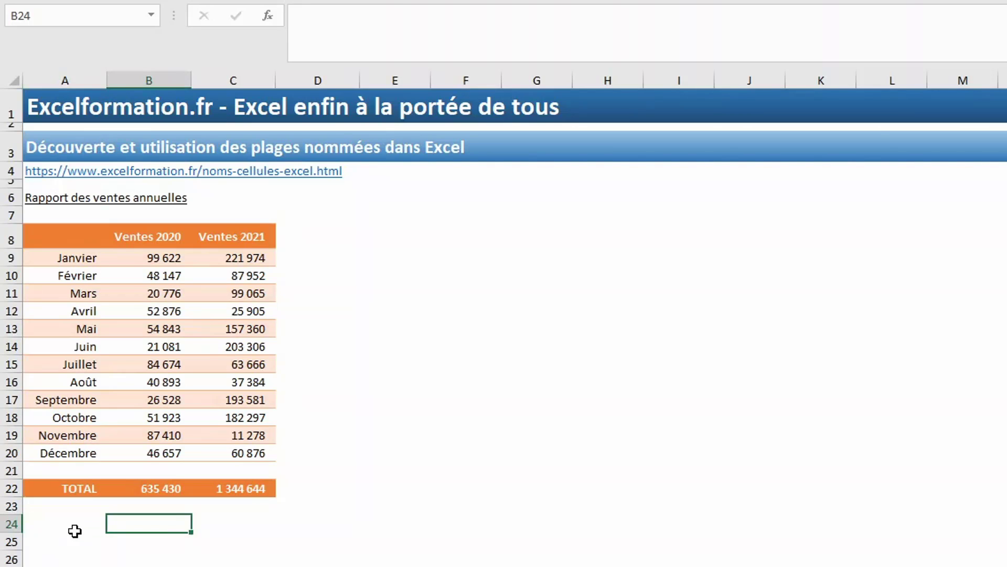
text(=)
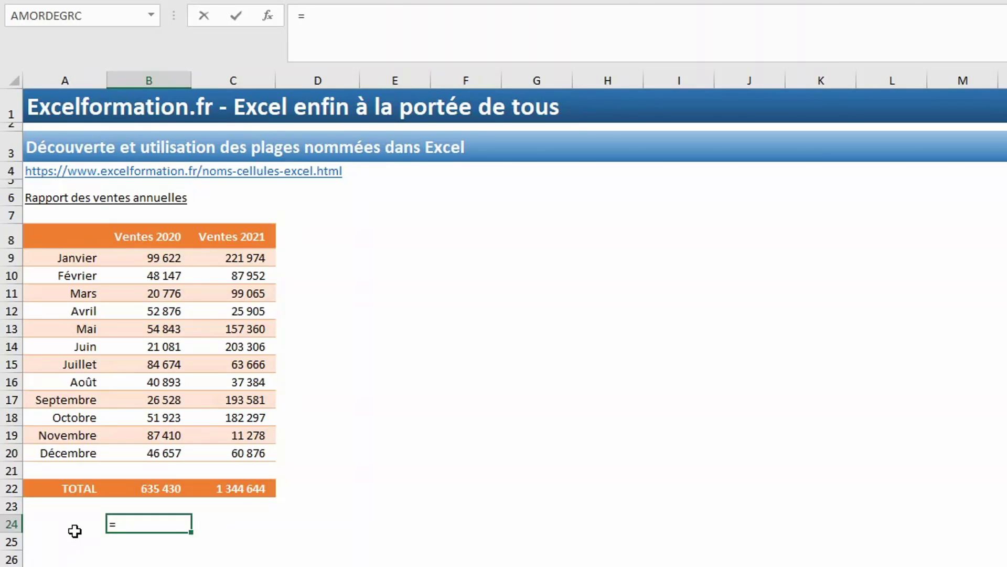
text(fé)
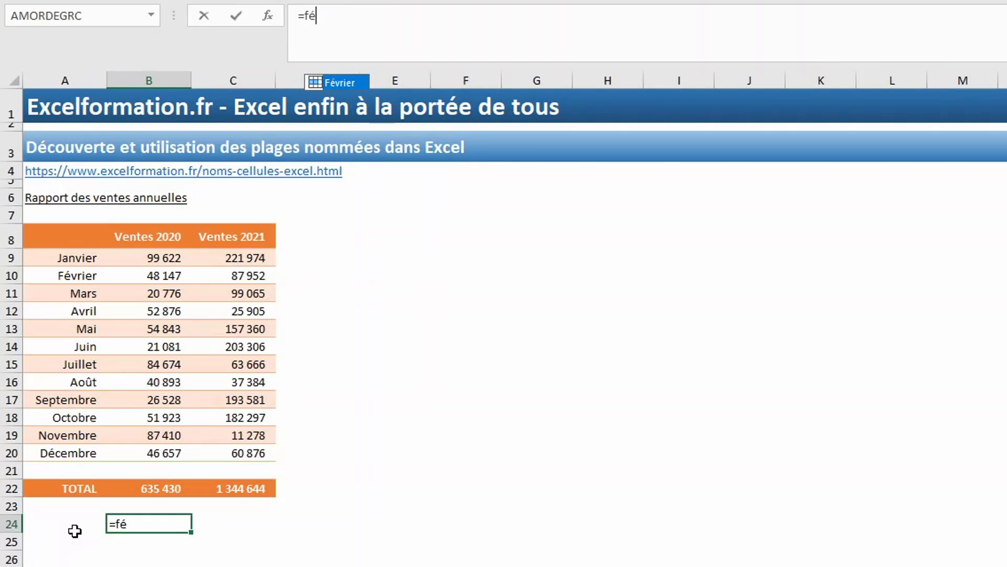
key(Tab)
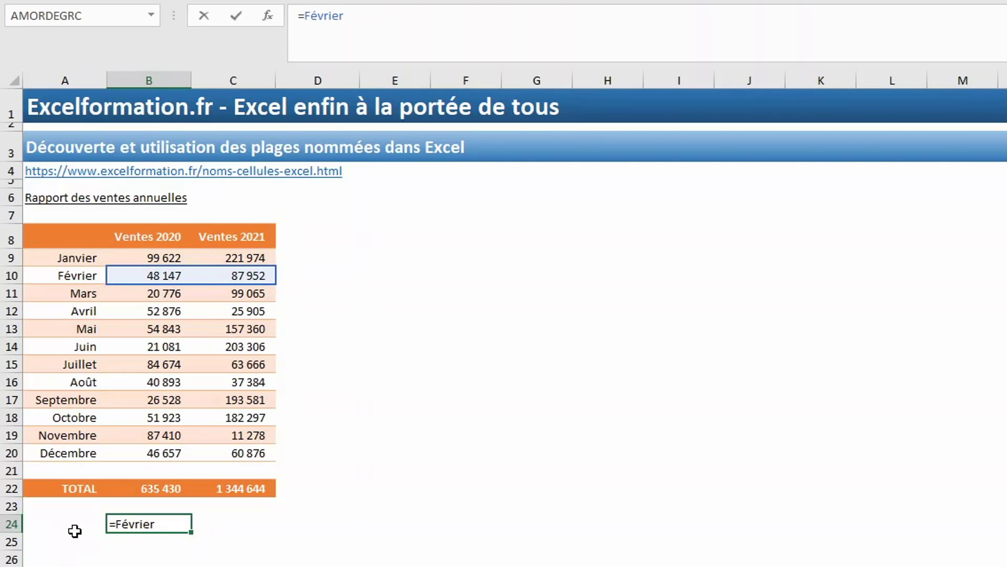
text(_)
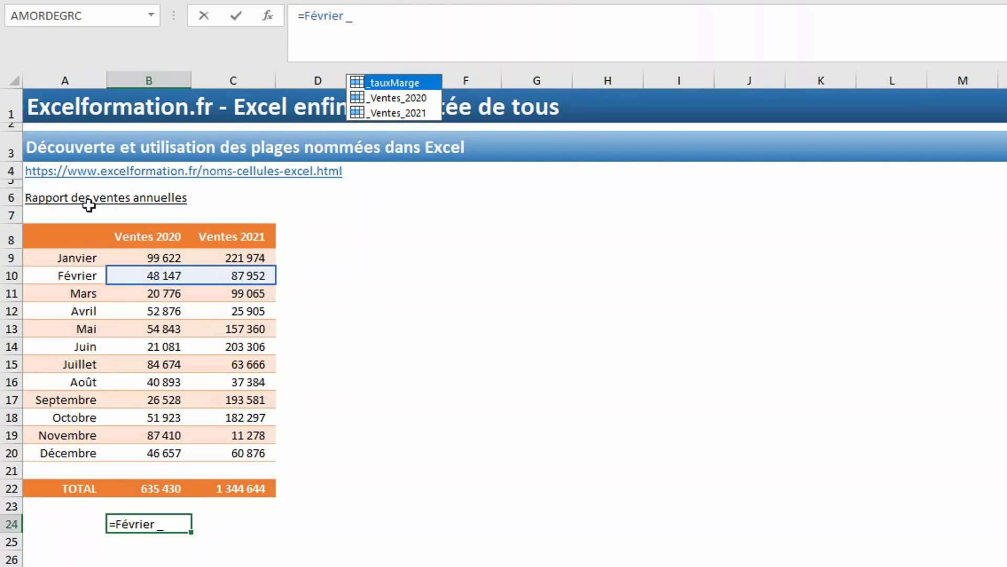
click(420, 99)
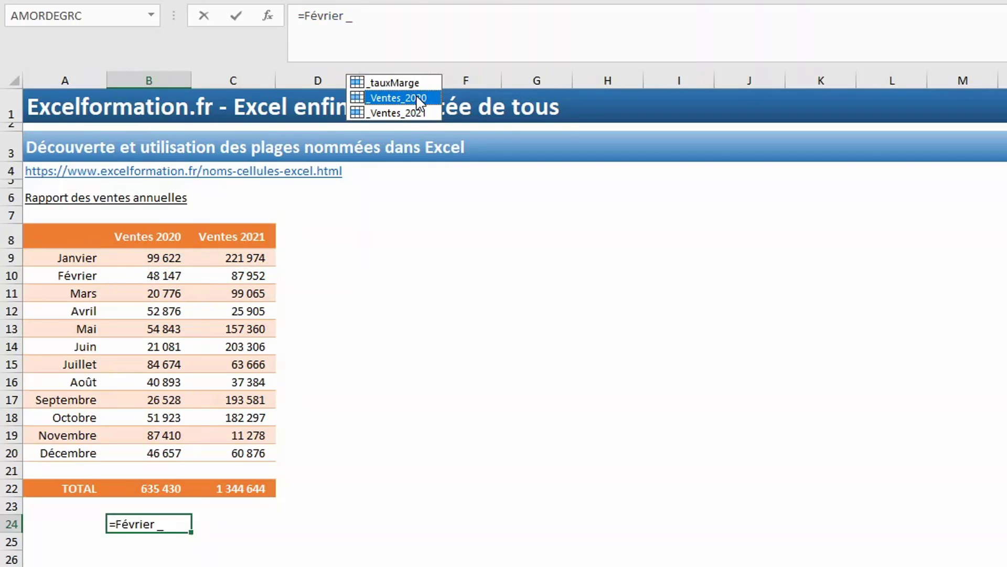
double_click(420, 98)
key(Return)
key(Up)
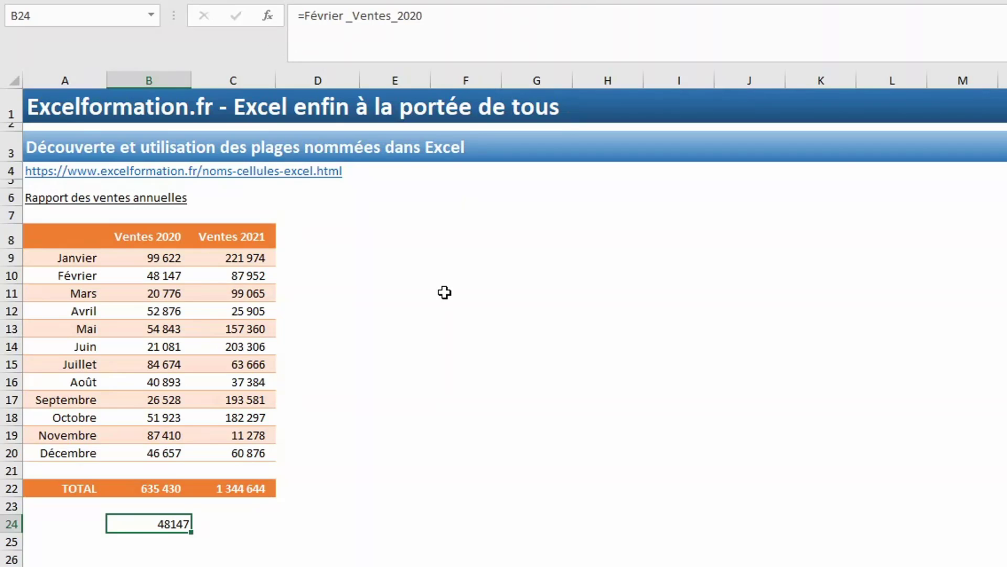
- Enter the intersection formula =Avril _Ventes_2021 in cell C24
key(Right)
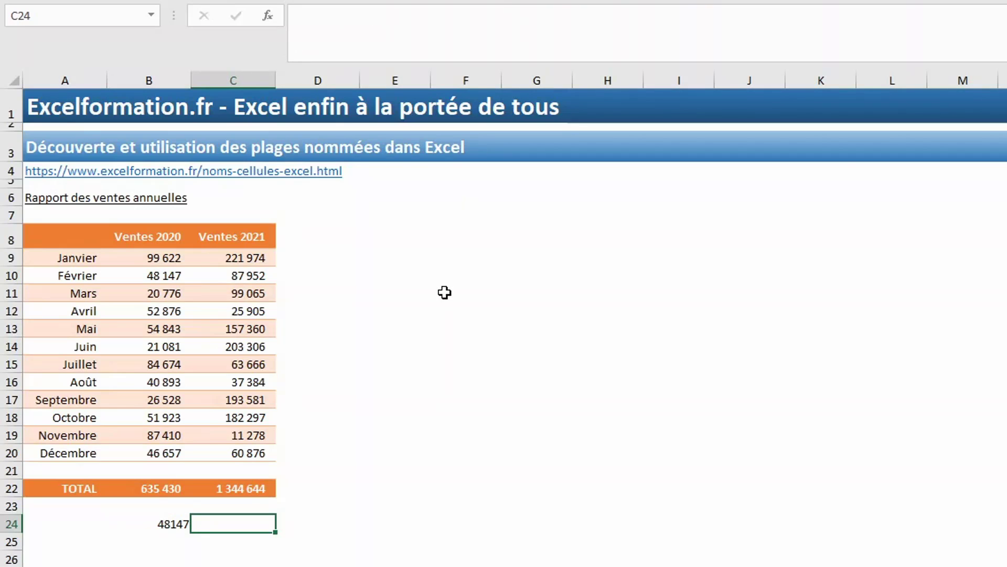
text(=avril)
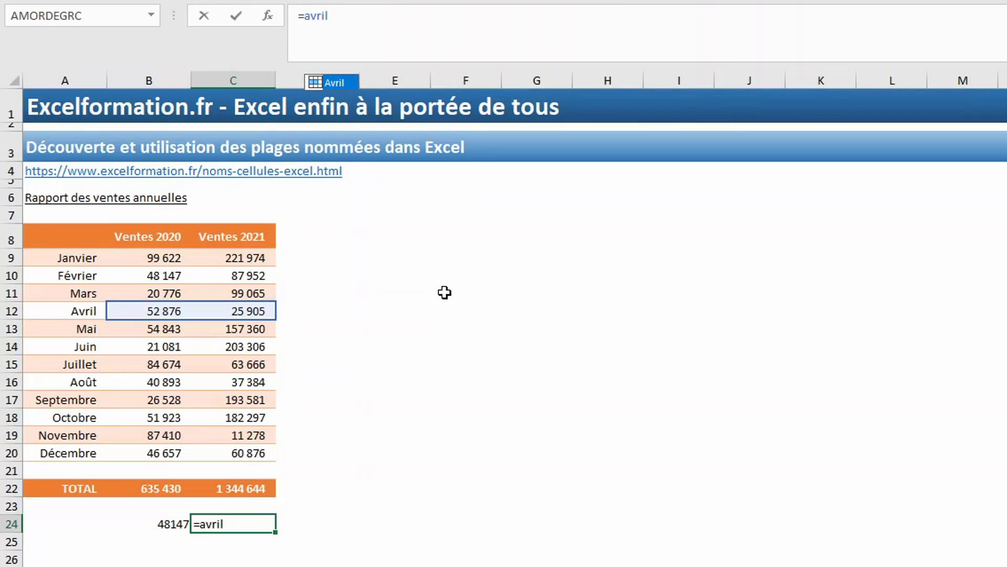
text( _)
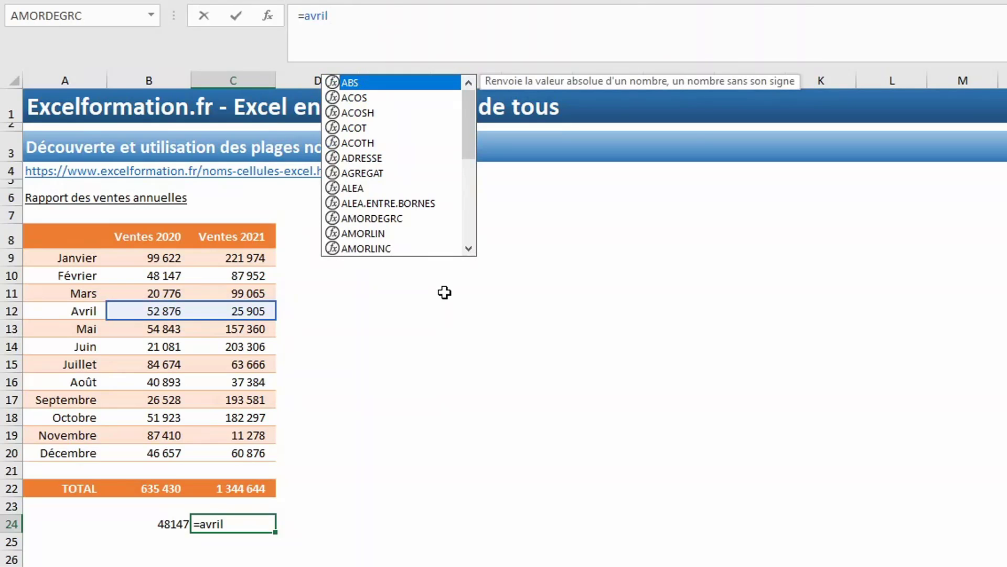
text(v)
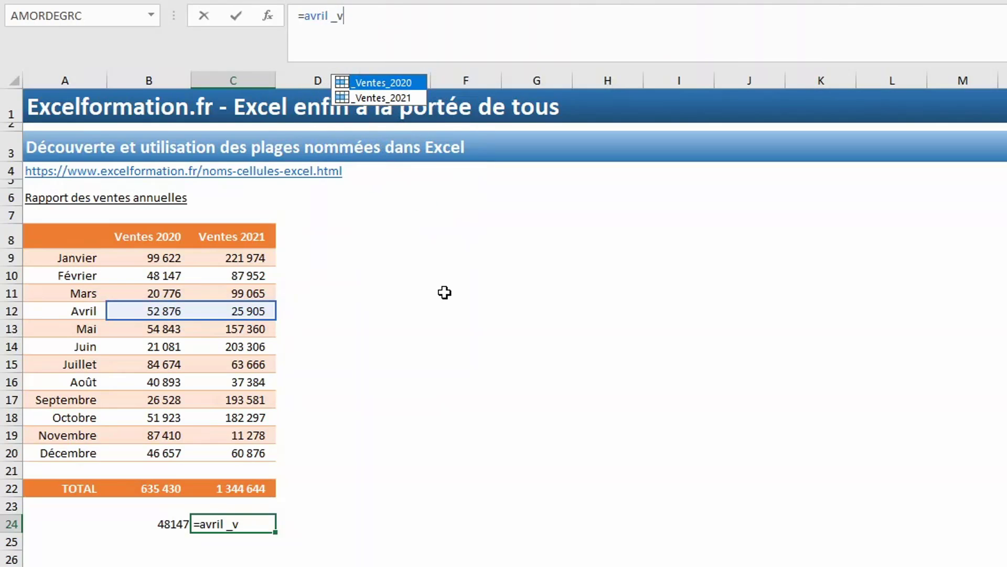
key(Down)
key(Tab)
key(Return)
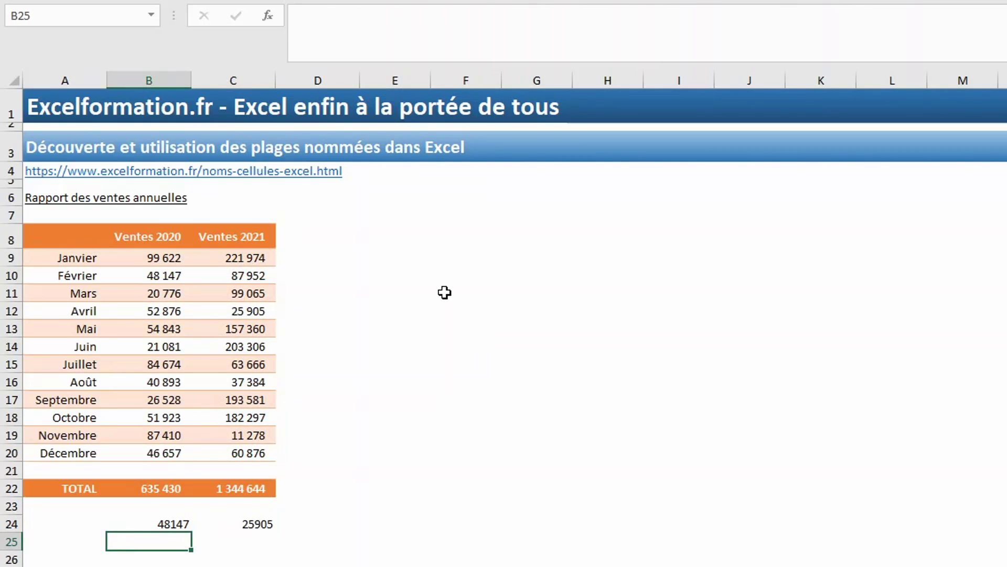
- Enter the month name Février in cell A24, beside the intersection formulas
key(Left)
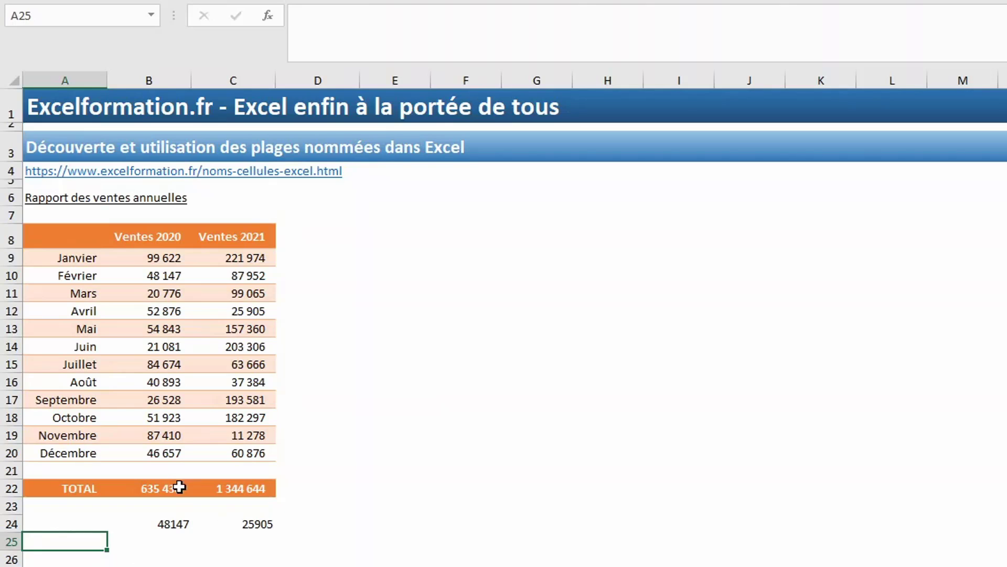
click(155, 523)
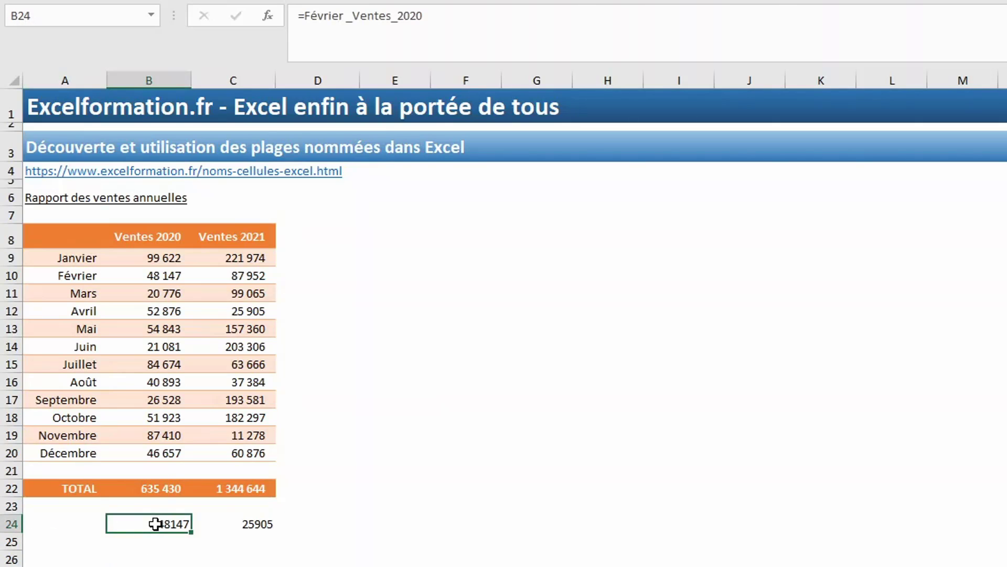
click(74, 522)
text(Février)
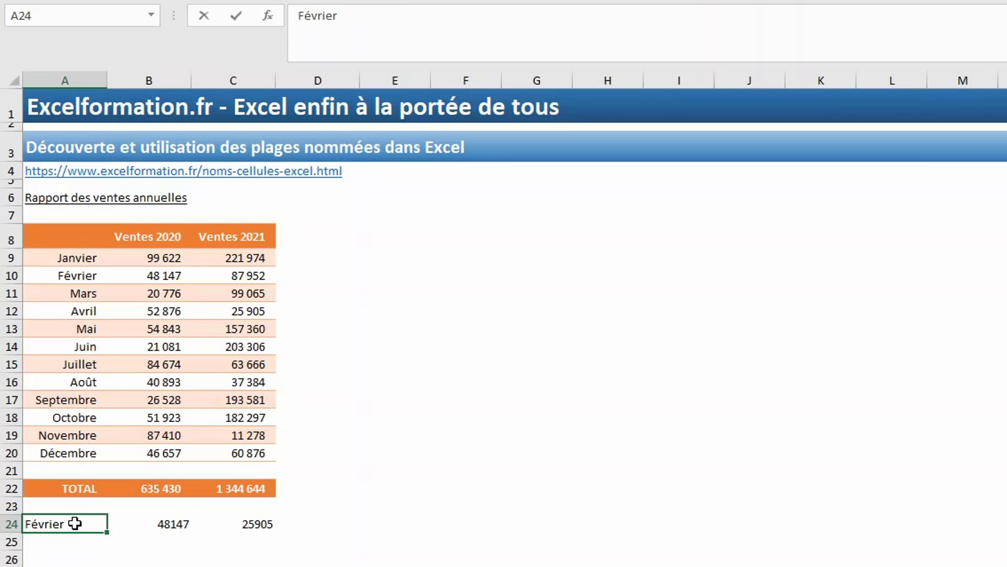
key(Tab)
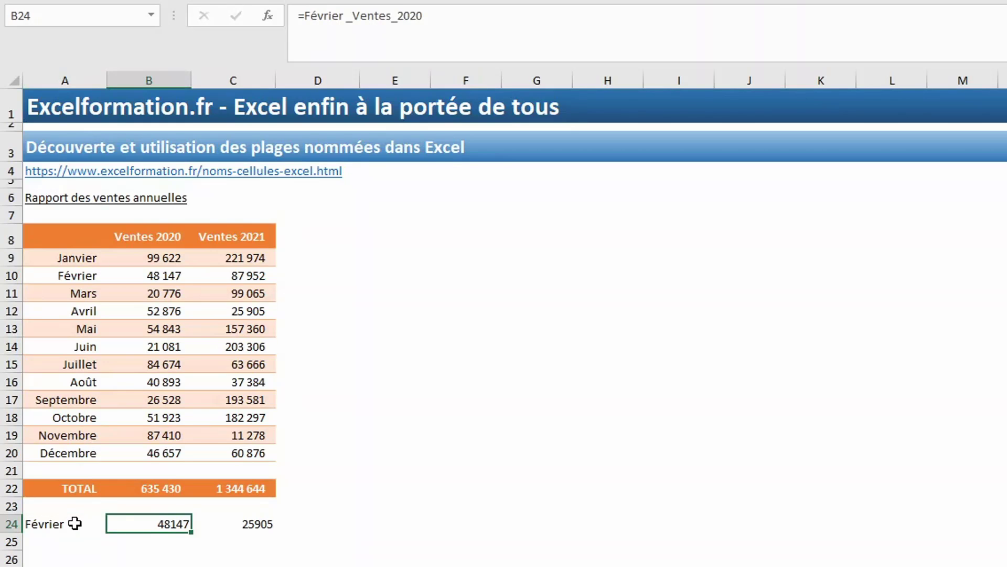
- Replace the month name in the B24 formula with an absolute INDIRECT reference, giving =INDIRECT($A$24) _Ventes_2020
drag(344, 15, 305, 21)
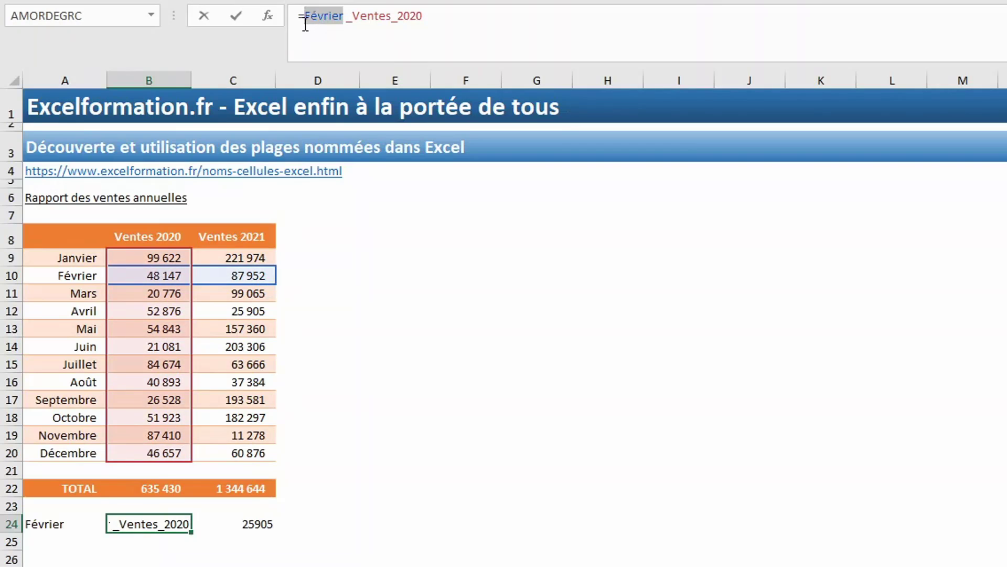
text(indire)
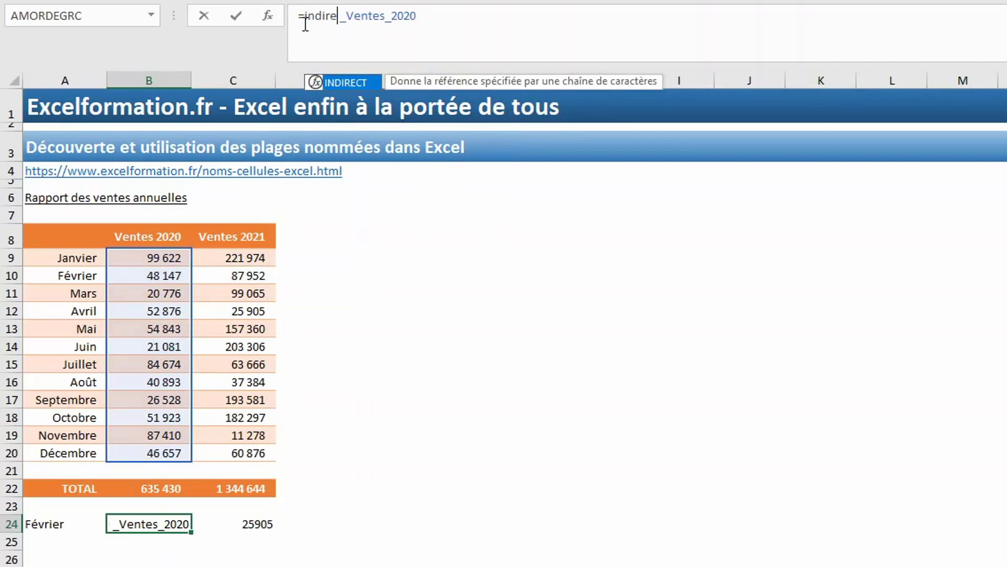
text(ct()
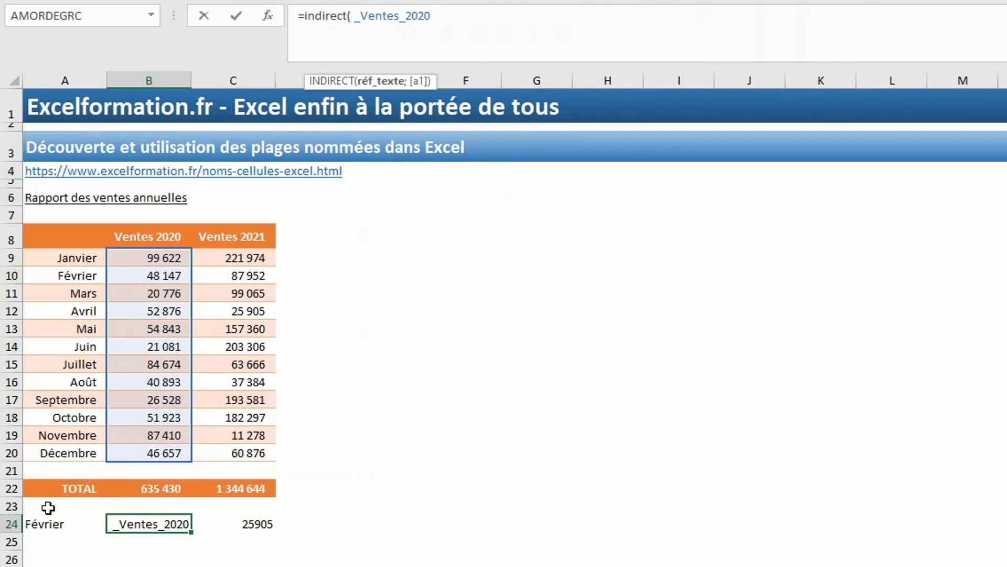
click(43, 522)
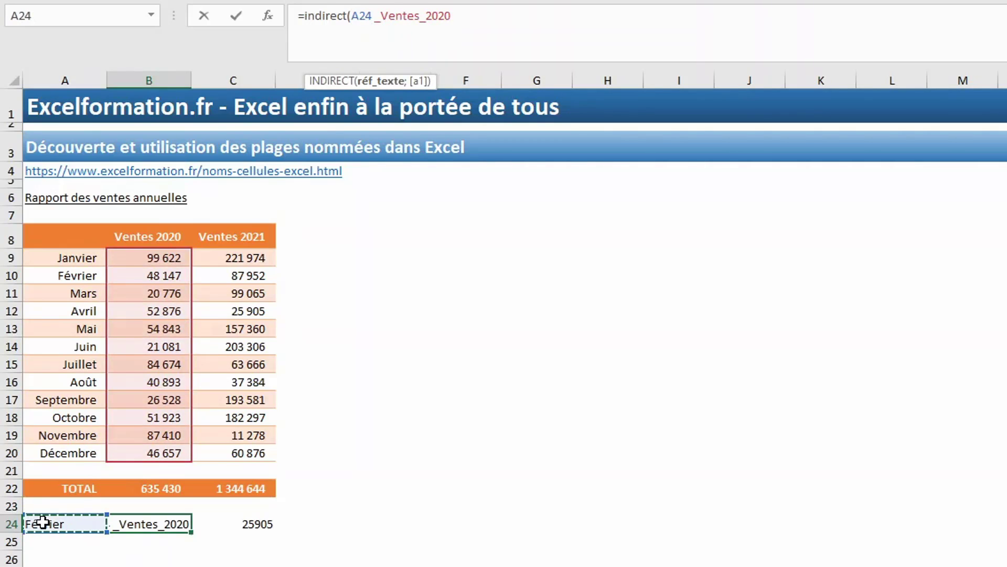
key(F4)
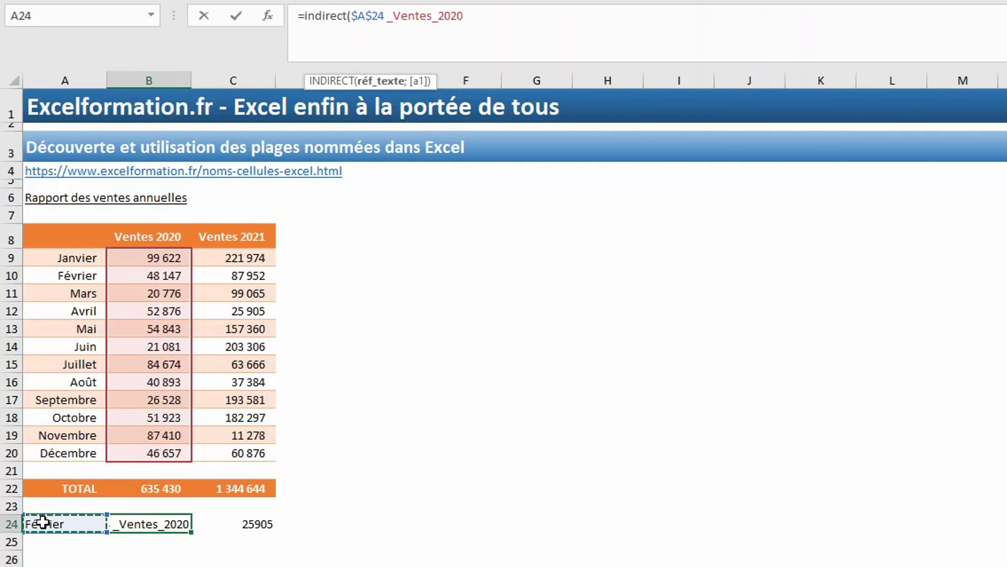
text() _Ventes_2020)
key(Return)
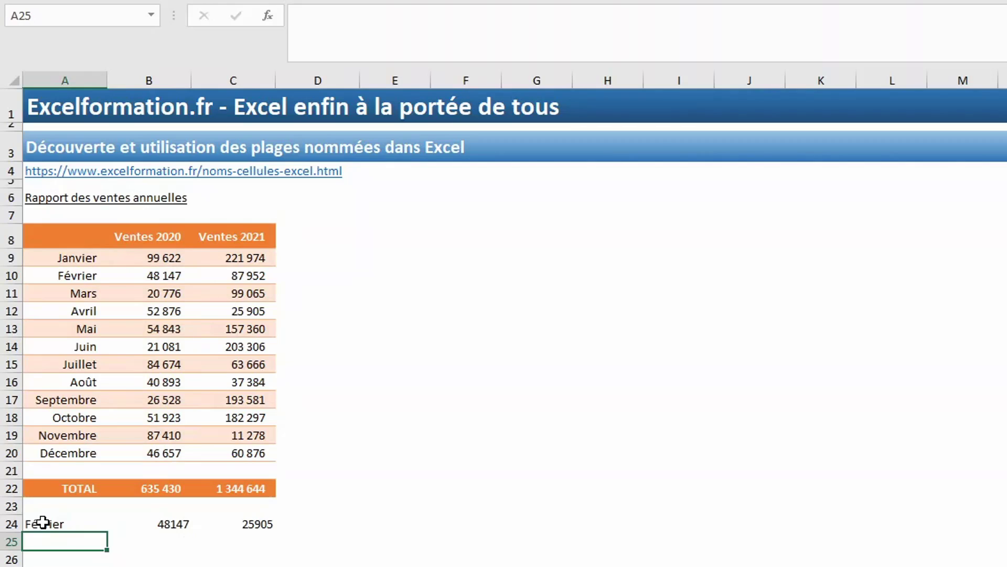
click(196, 521)
click(178, 521)
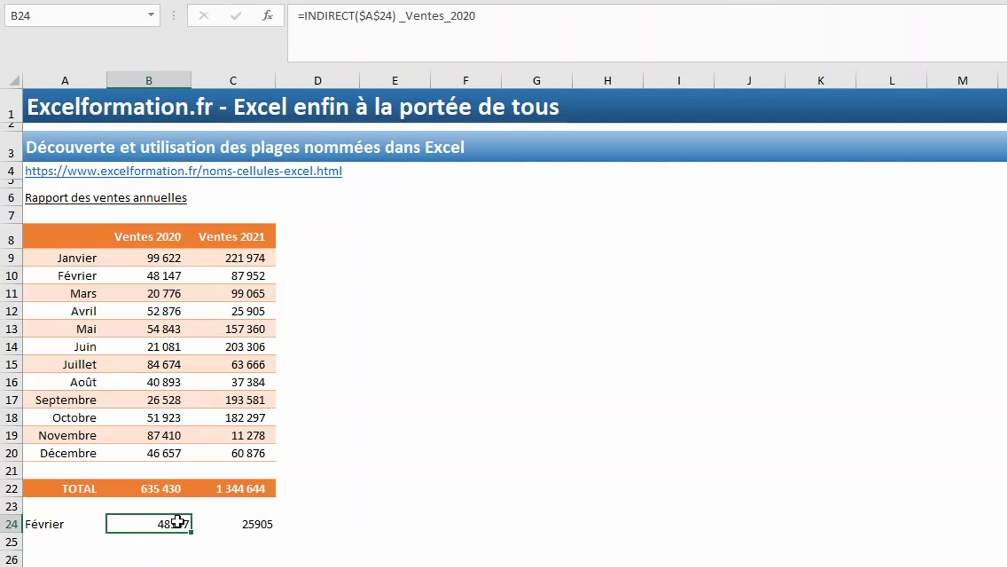
- Replace the month name in the C24 formula with an INDIRECT reference, giving =INDIRECT(A24) _Ventes_2021
click(257, 523)
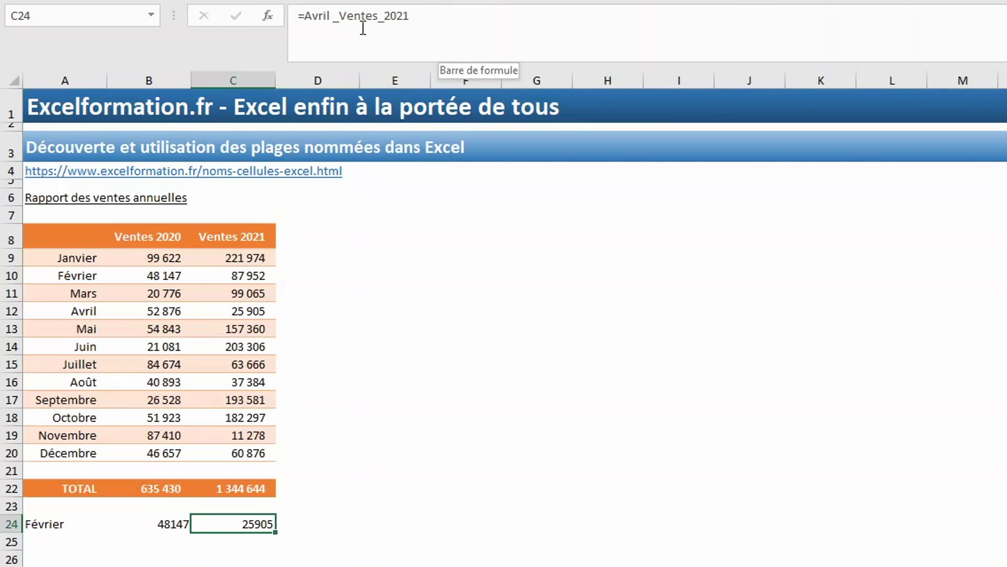
click(320, 16)
double_click(320, 16)
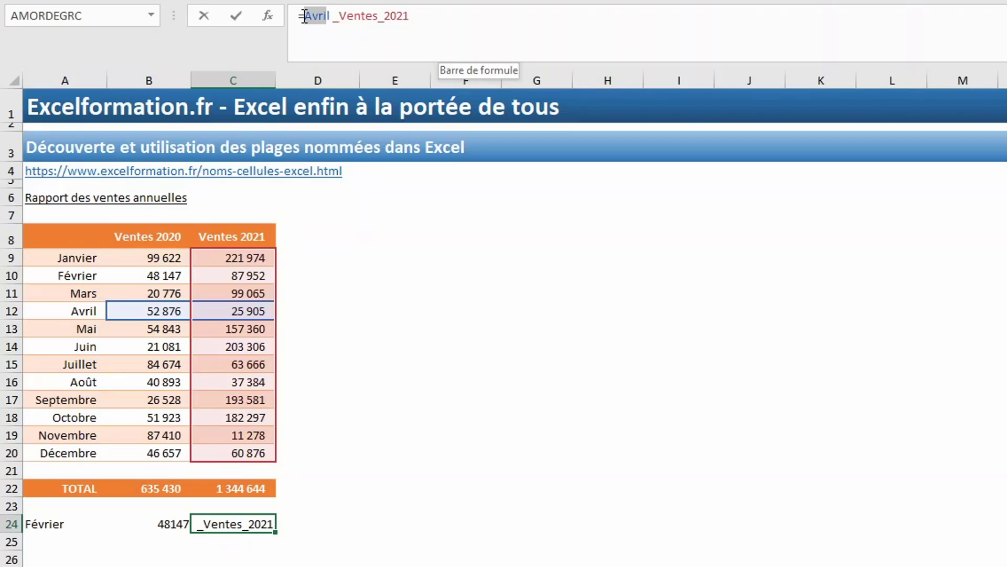
key(Delete)
text(ind)
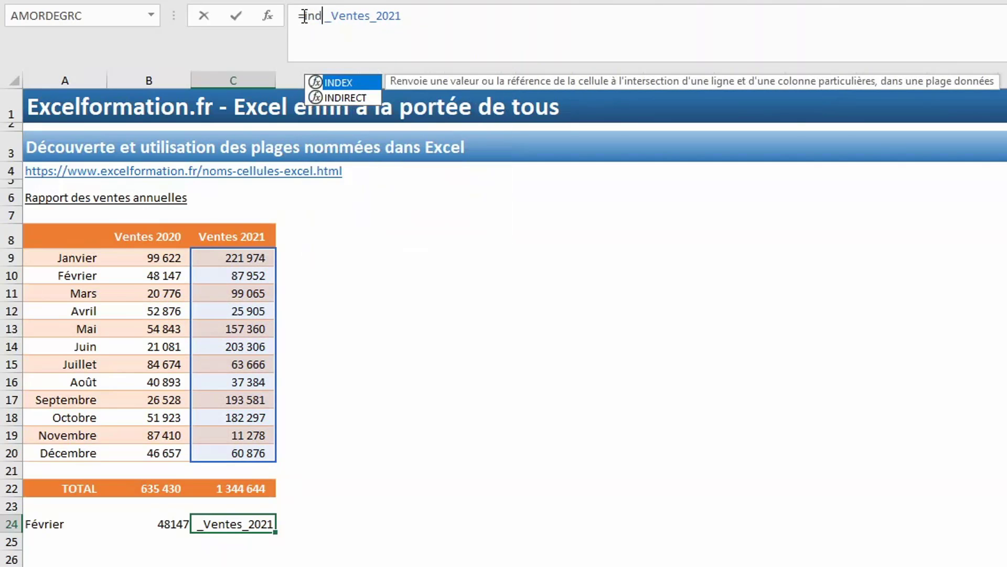
key(Down)
key(Tab)
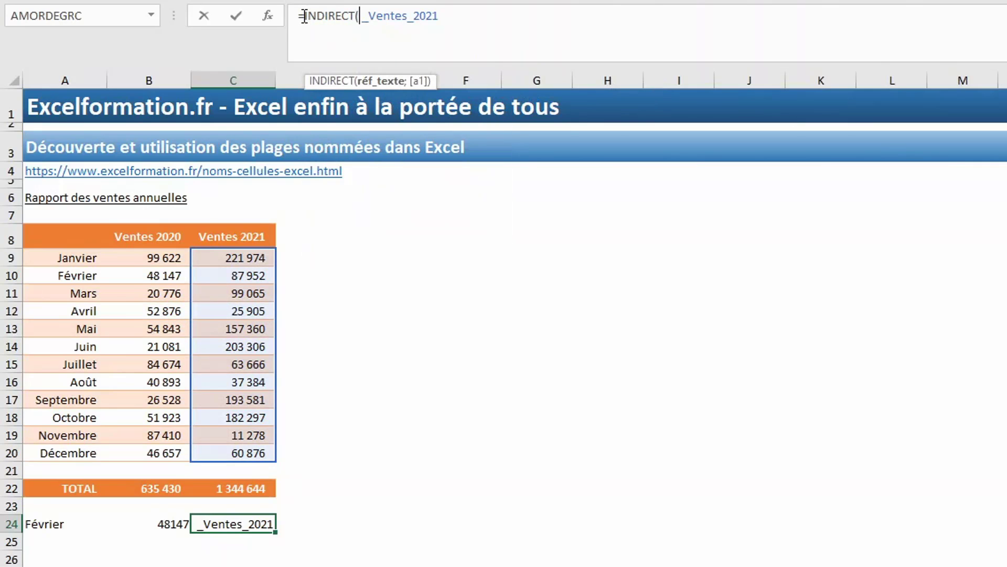
click(47, 523)
text())
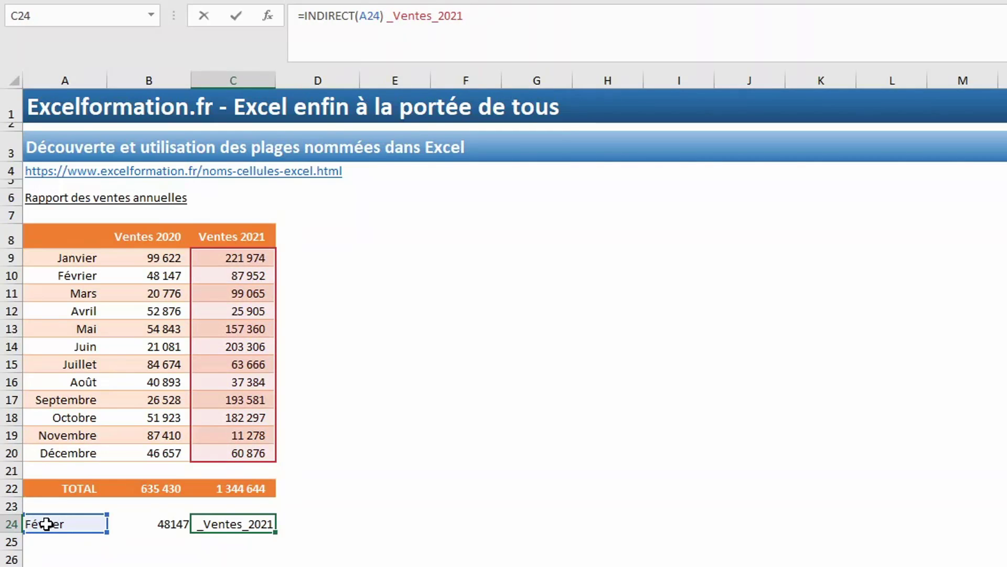
key(Return)
- Change the lookup month in cell A24 to Juin
key(Left)
key(Left)
key(Up)
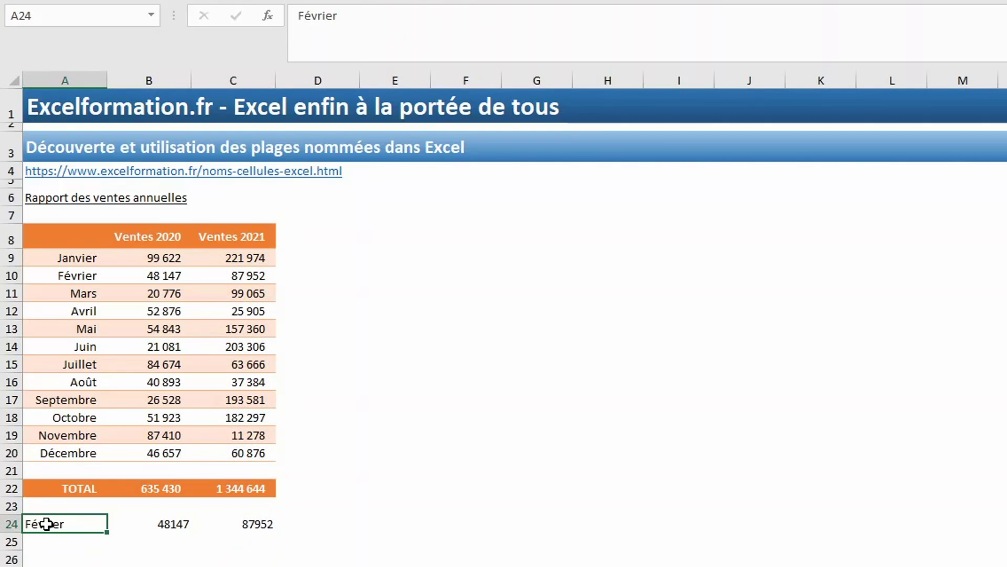
text(Juin)
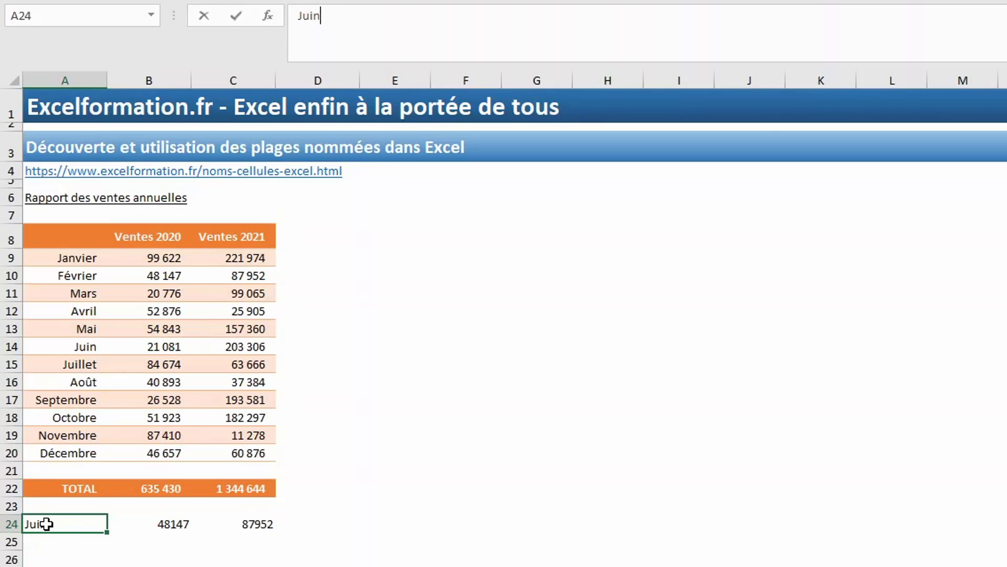
key(Return)
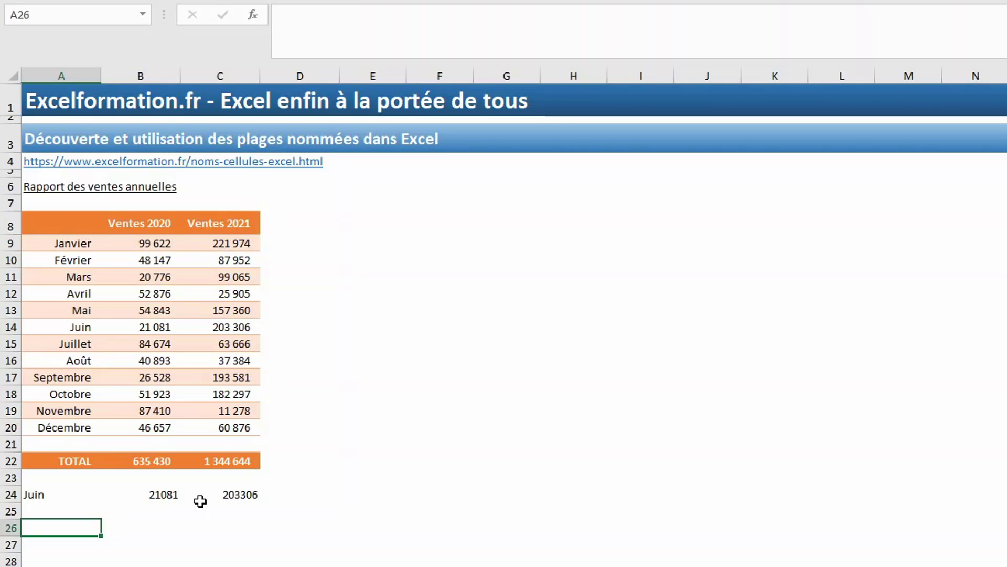
- Enter the formula =_Ventes_2020 in cell E9, beside the January row
click(373, 242)
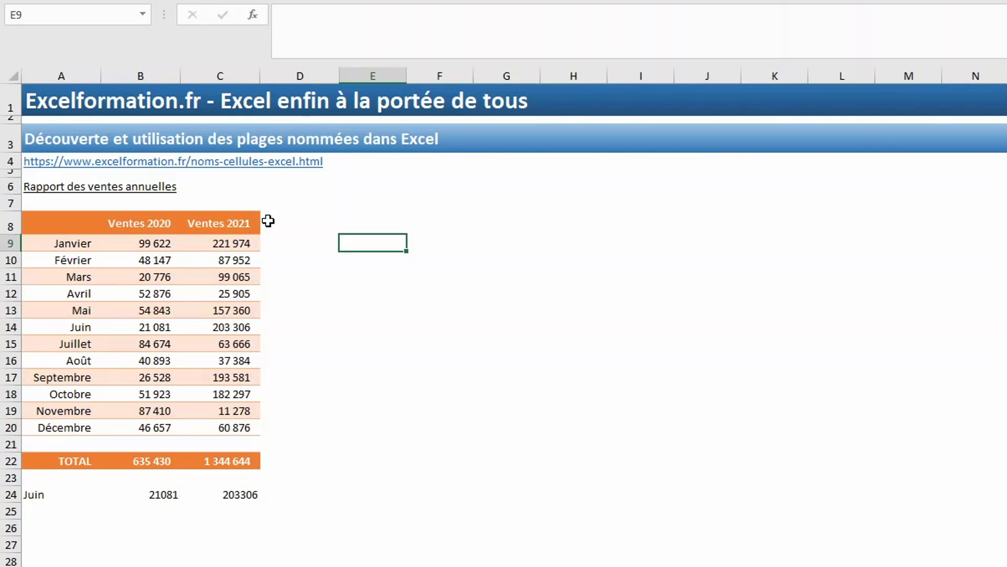
text(=)
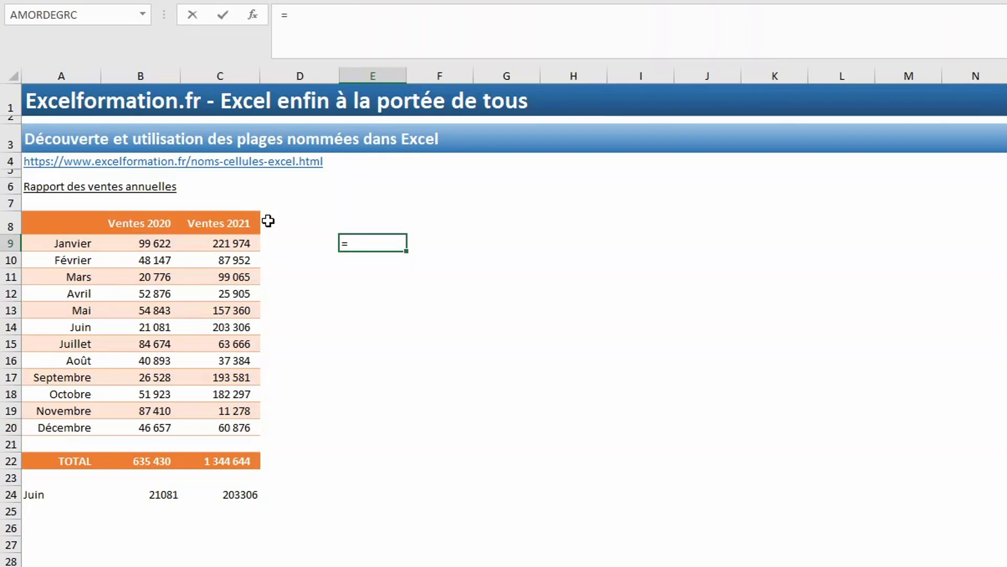
text(_)
key(Down)
key(Tab)
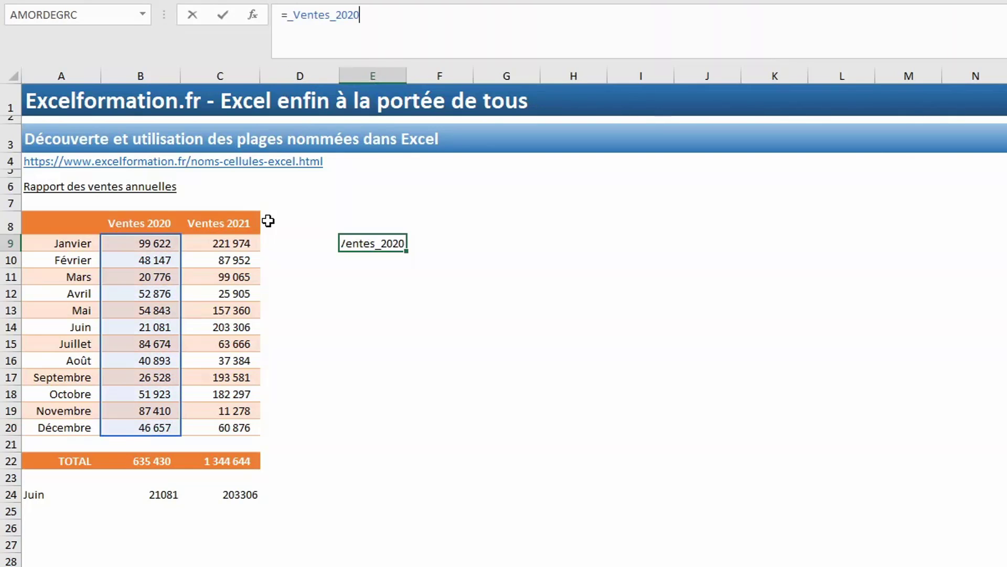
key(Return)
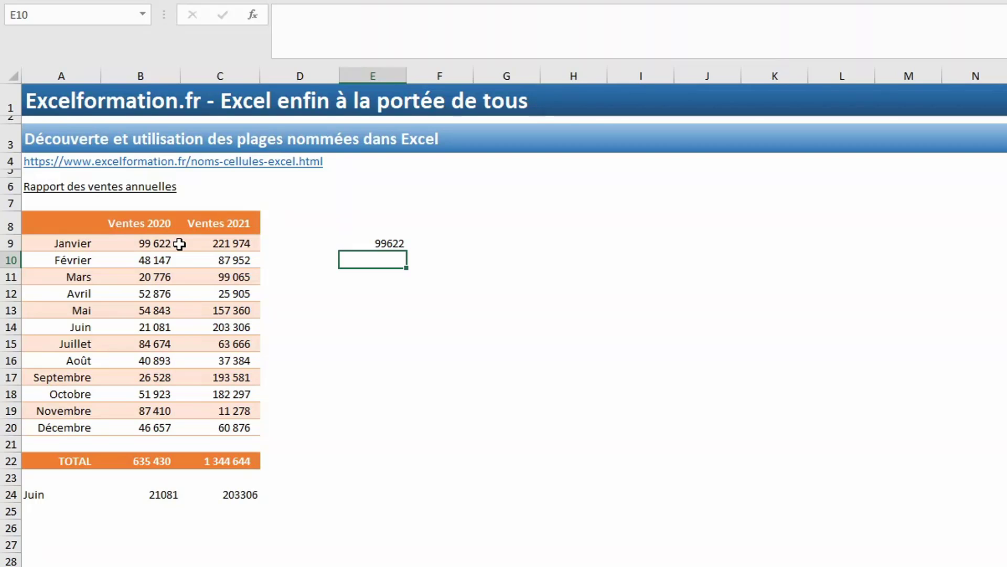
- Extend the E9 formula to =_Ventes_2020+_Ventes_2021 and enter it as an array formula over E9:E20
drag(389, 243, 374, 425)
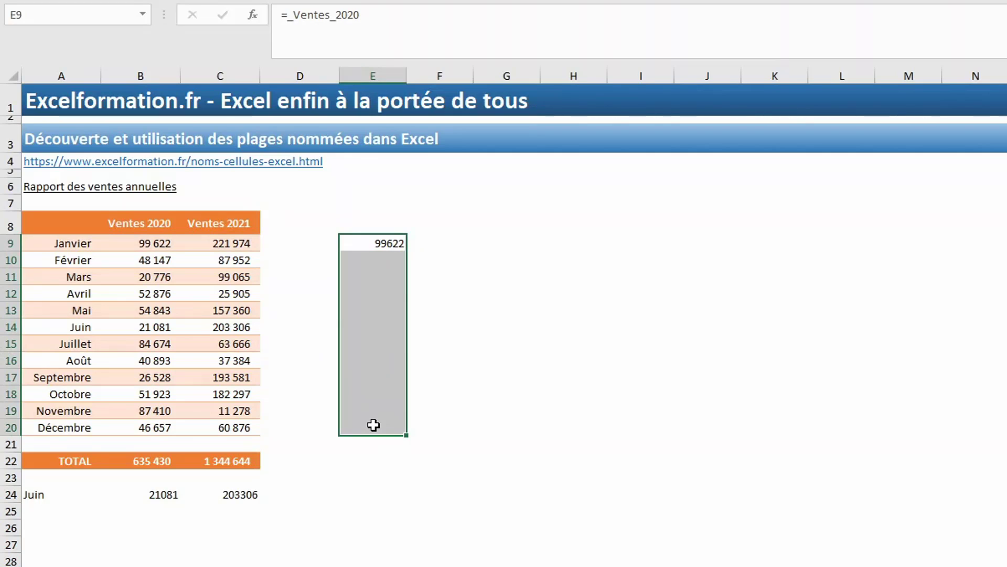
click(410, 23)
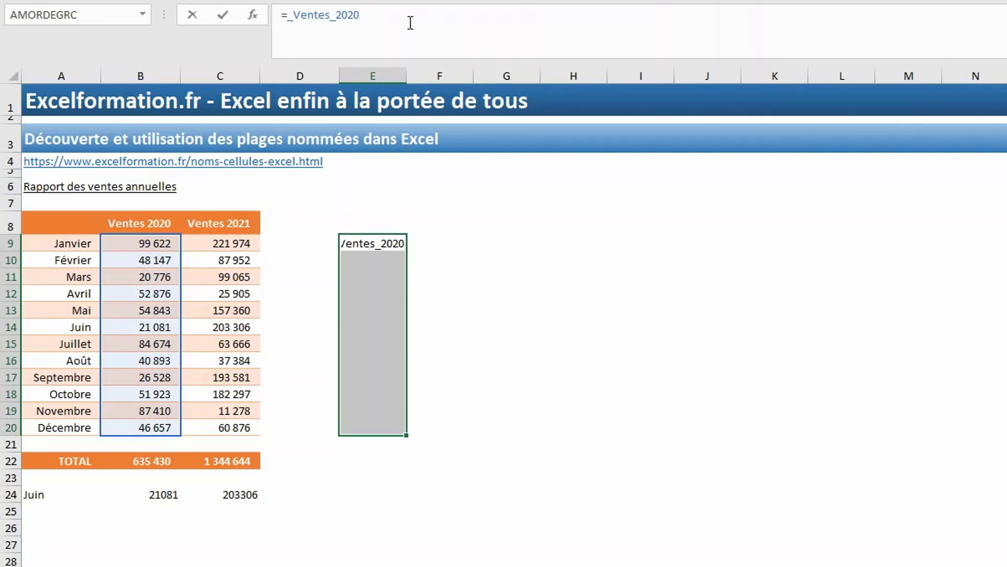
text(+_Ventes_2021)
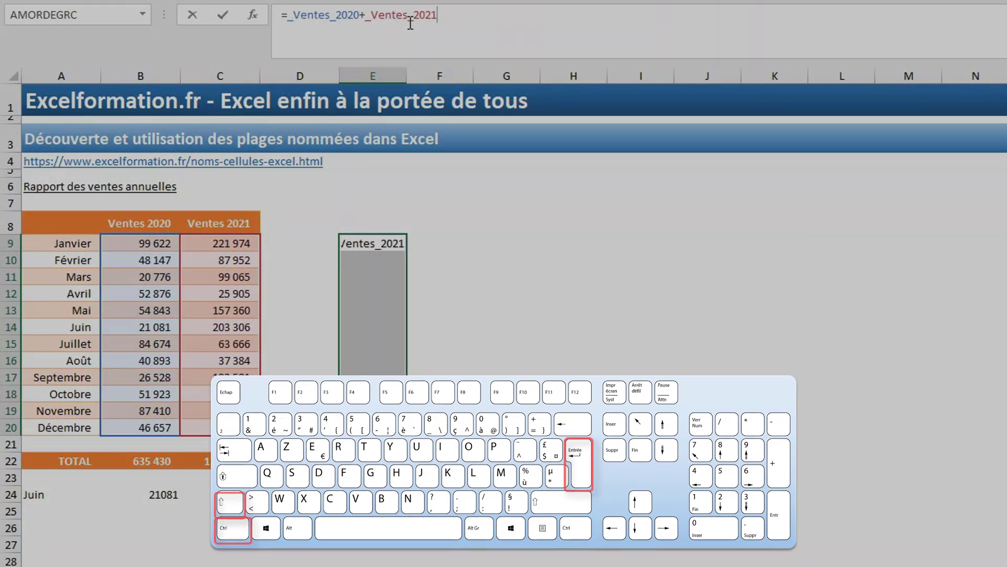
key(ctrl+shift+Return)
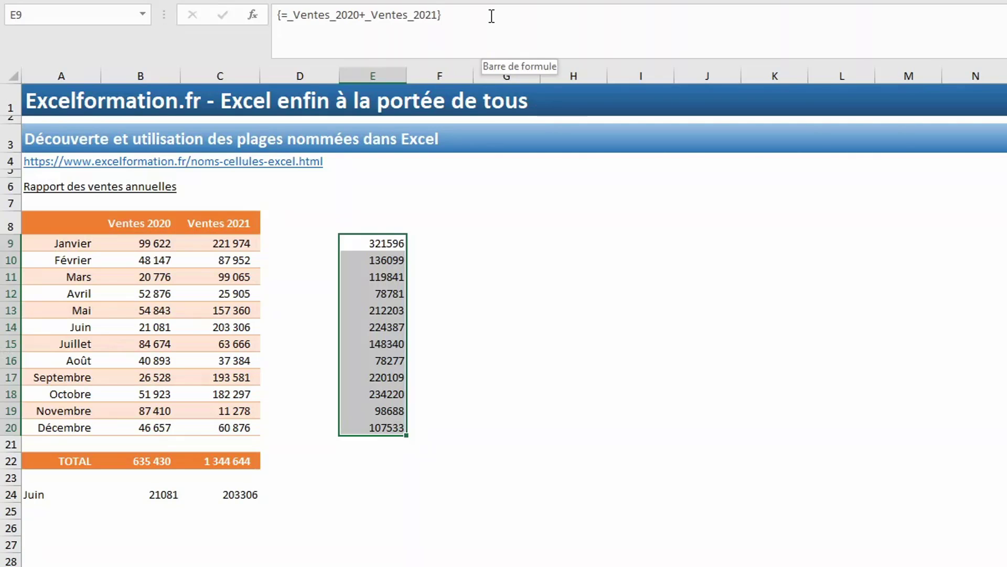
- Enter the array formula =_Ventes_2020+_Ventes_2021 in G9 by selecting the two sales columns, and fill it down to G20
click(502, 243)
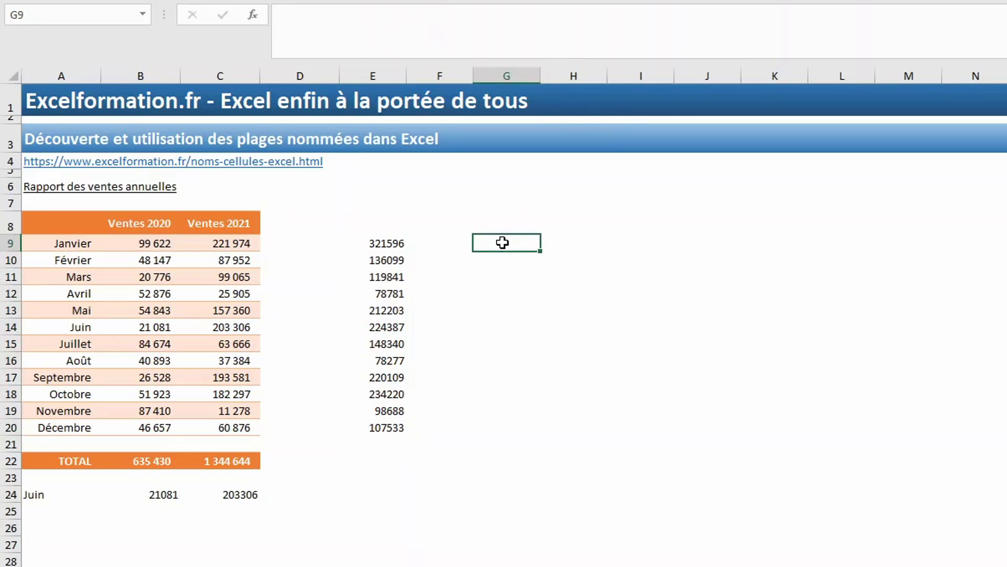
text(=)
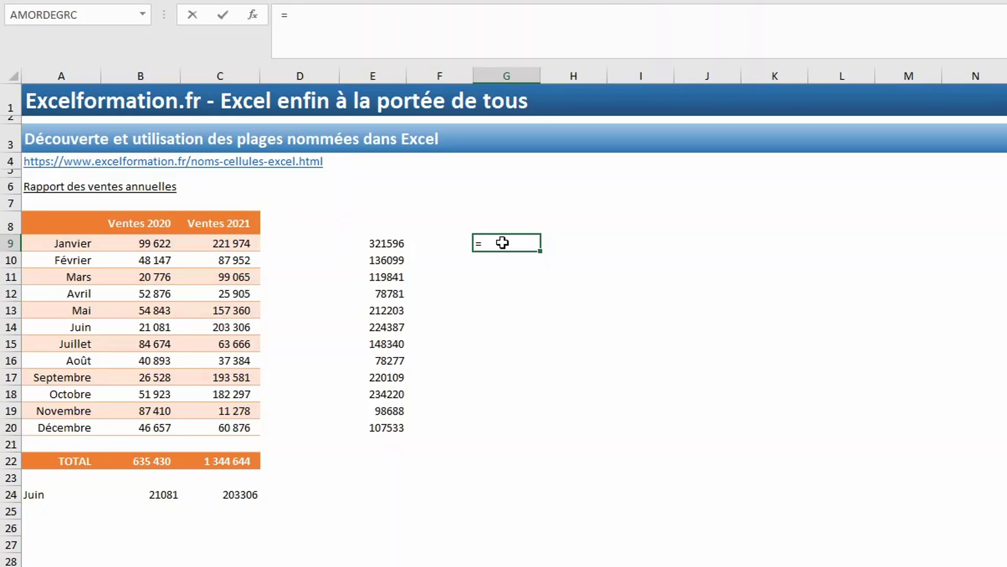
drag(145, 240, 149, 429)
text(+)
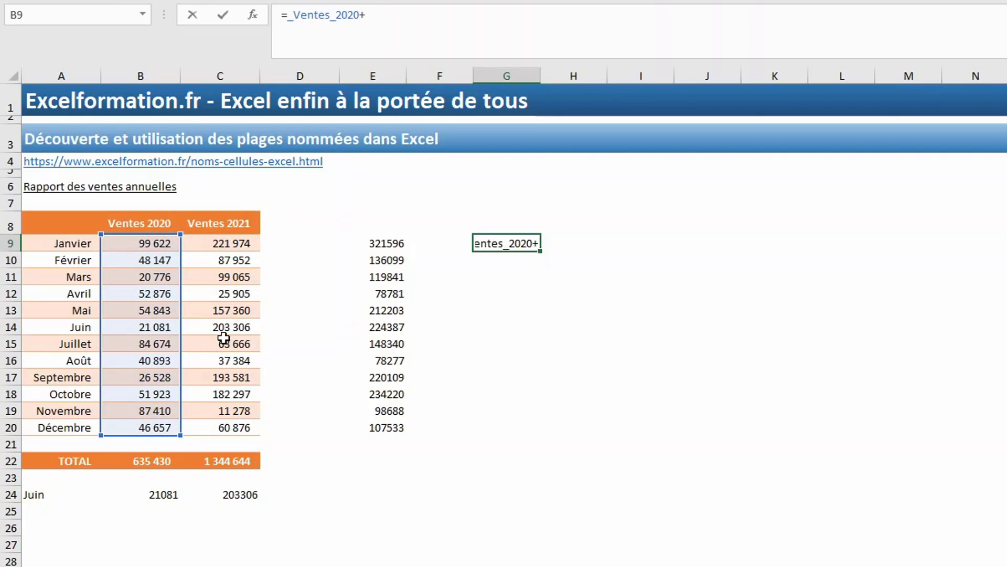
drag(235, 239, 205, 426)
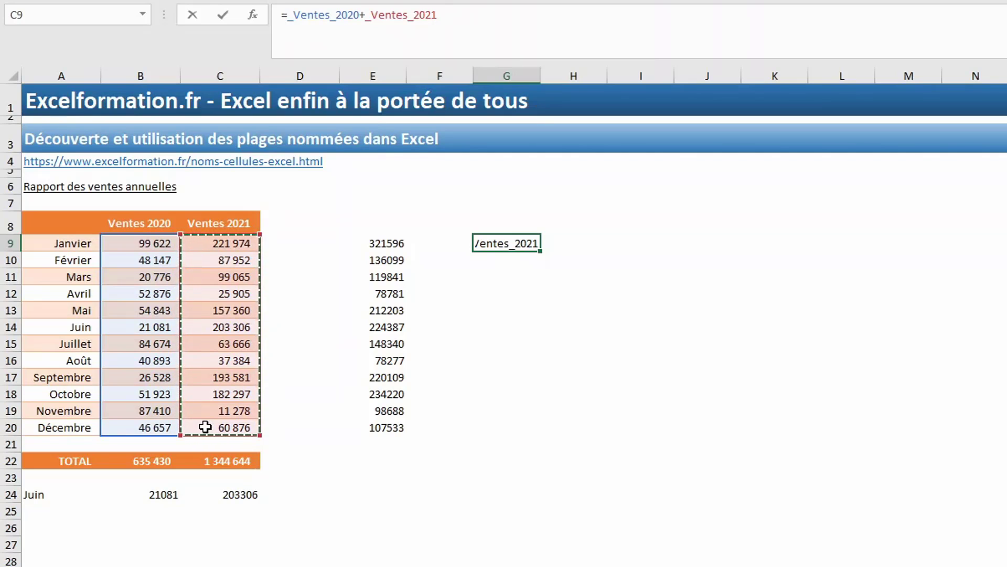
key(ctrl+shift+Return)
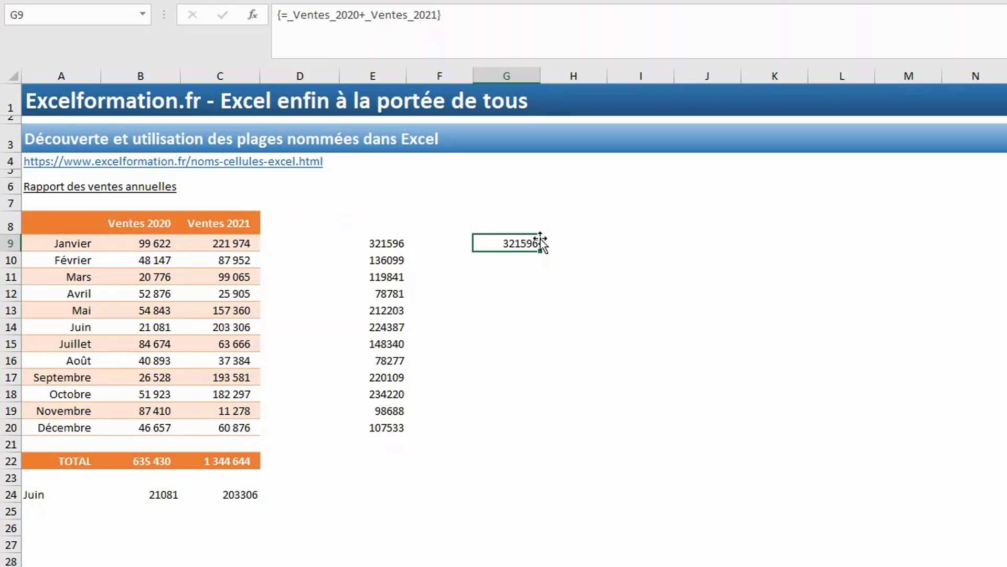
drag(540, 253, 529, 440)
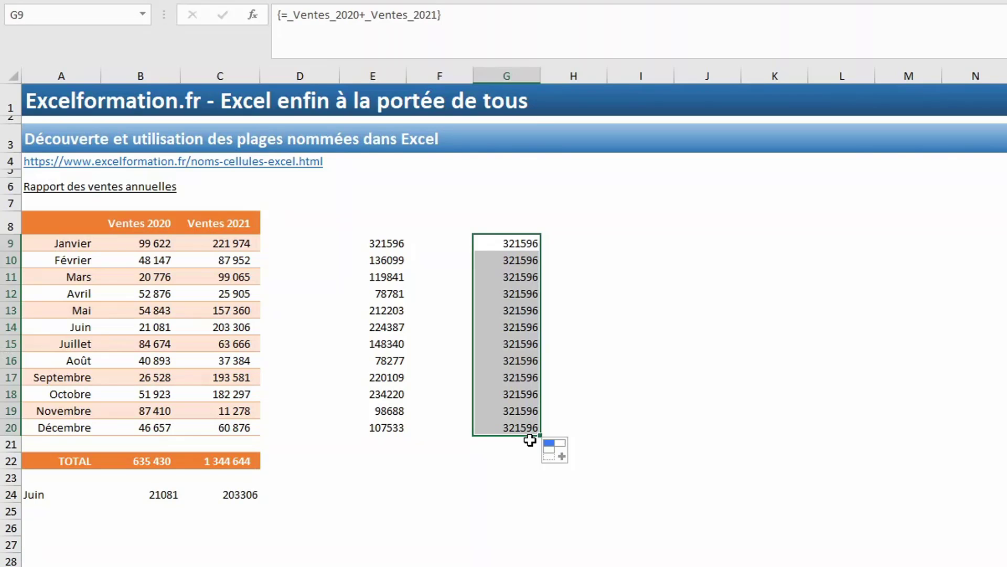
- Re-enter the G9 formula as a single array formula over G9:G20, and clear that range
click(509, 39)
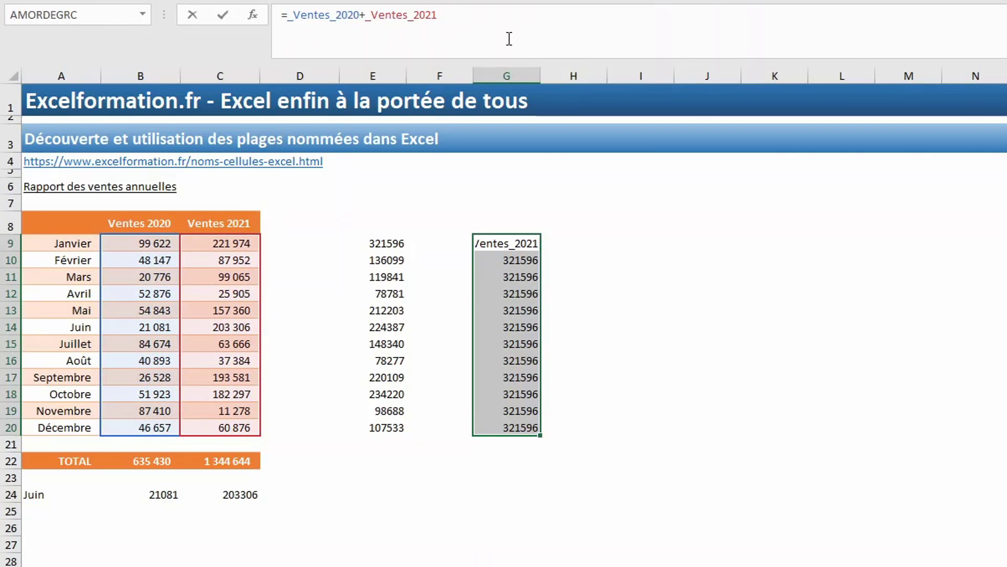
key(ctrl+shift+Return)
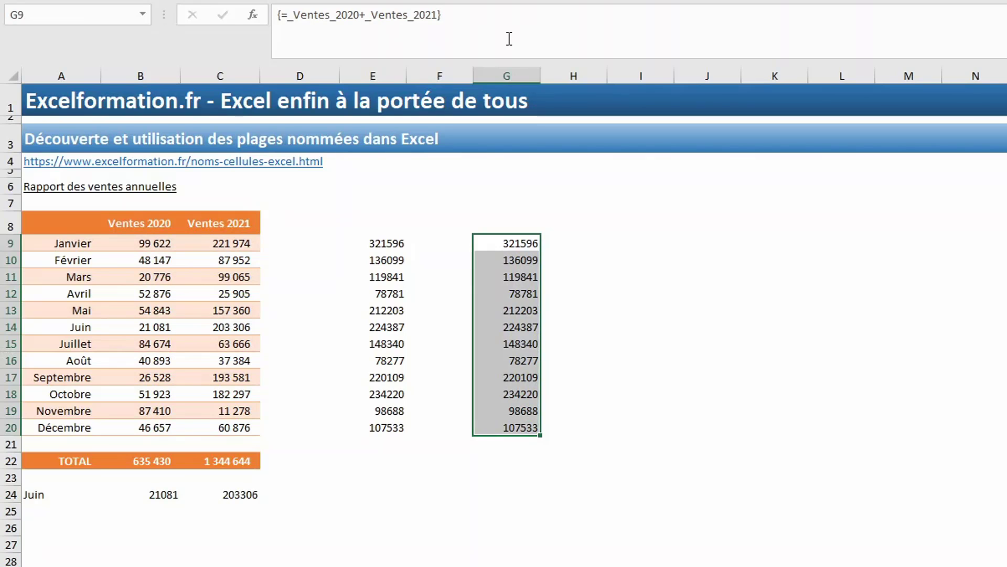
key(Delete)
- Change the array formula in E9:E20 to the two-year average =(_Ventes_2020+_Ventes_2021)/2
click(374, 245)
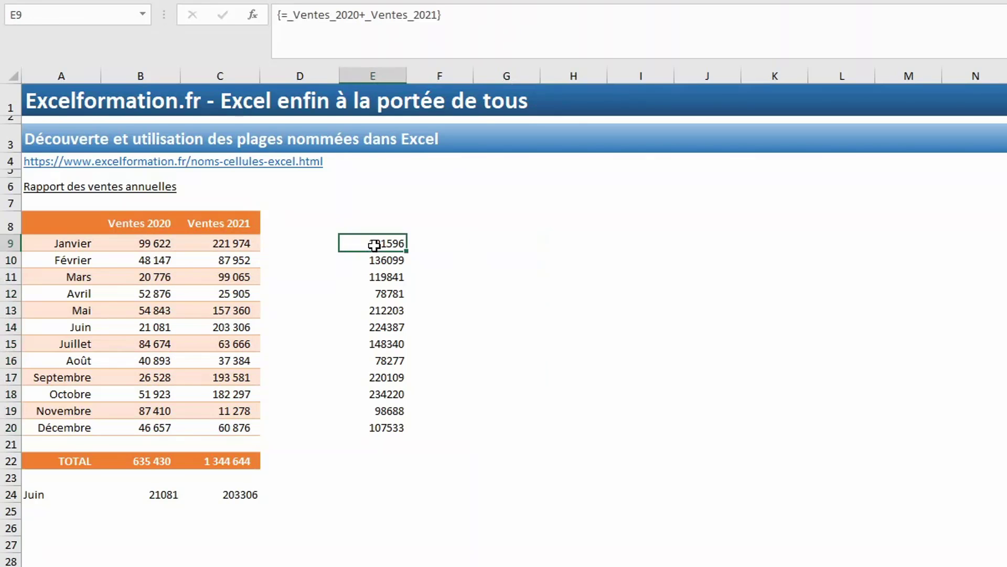
drag(375, 245, 401, 428)
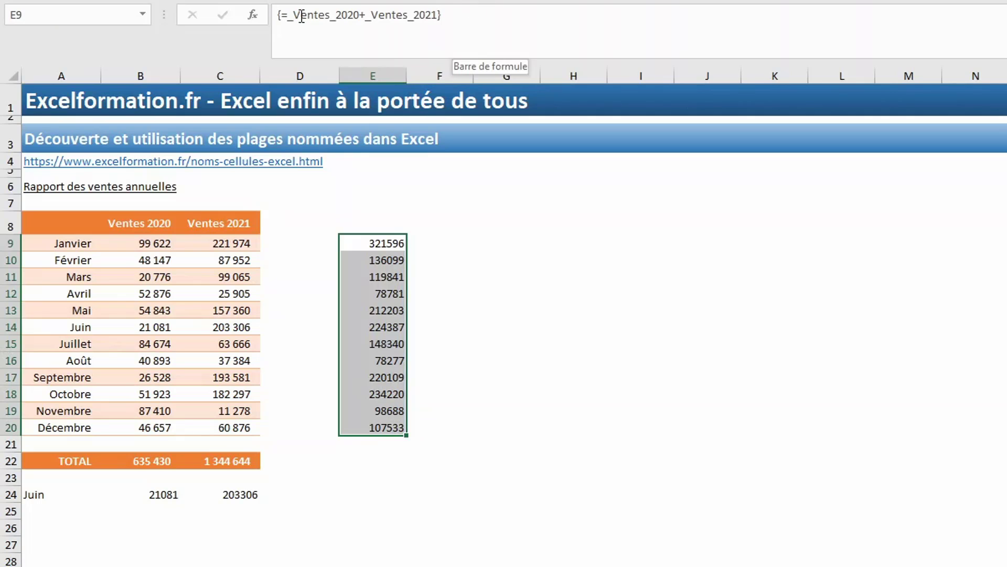
click(286, 16)
text(()
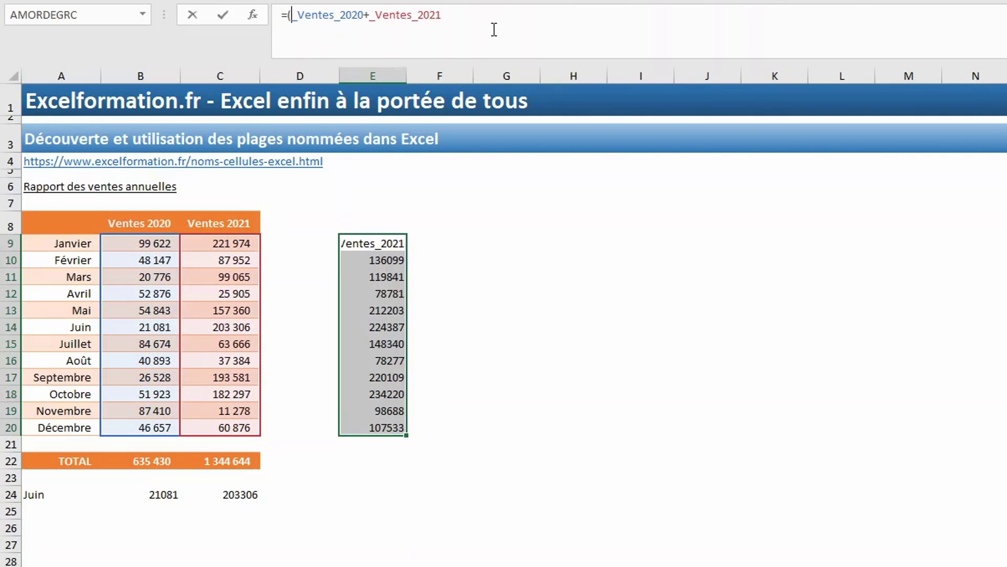
text()/2)
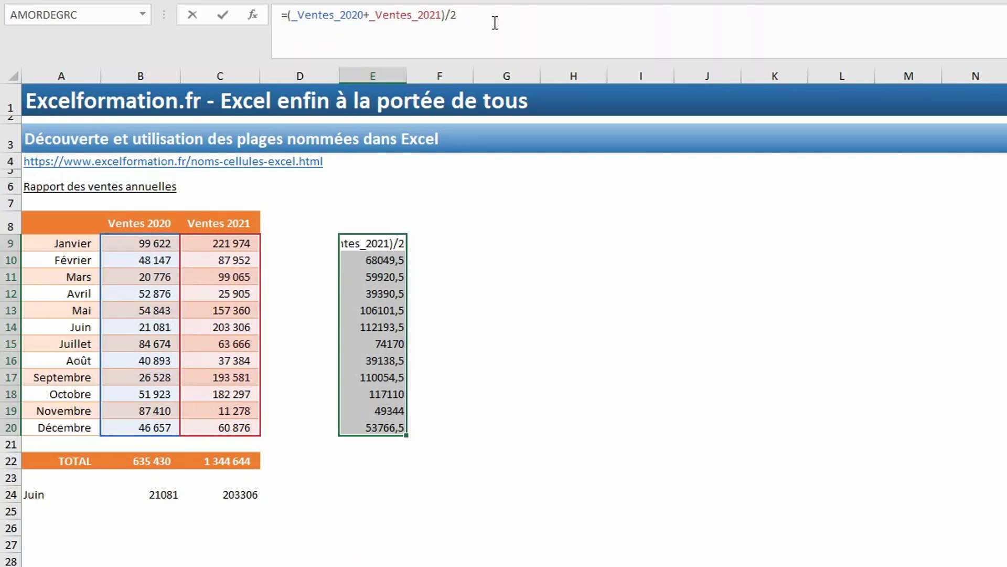
key(ctrl+shift+Return)
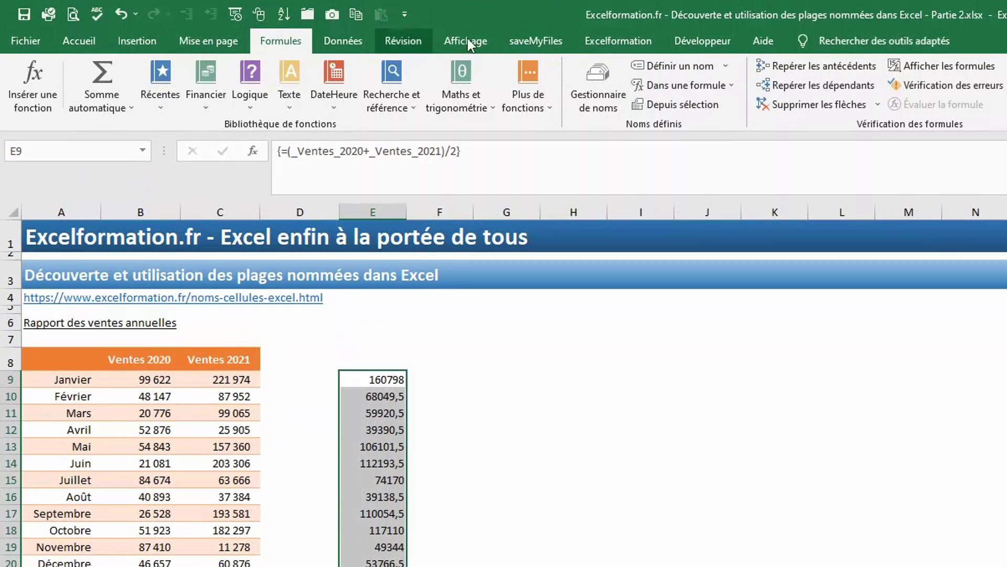
- Start a new defined name in the name manager and call it _tauxTVA
click(609, 89)
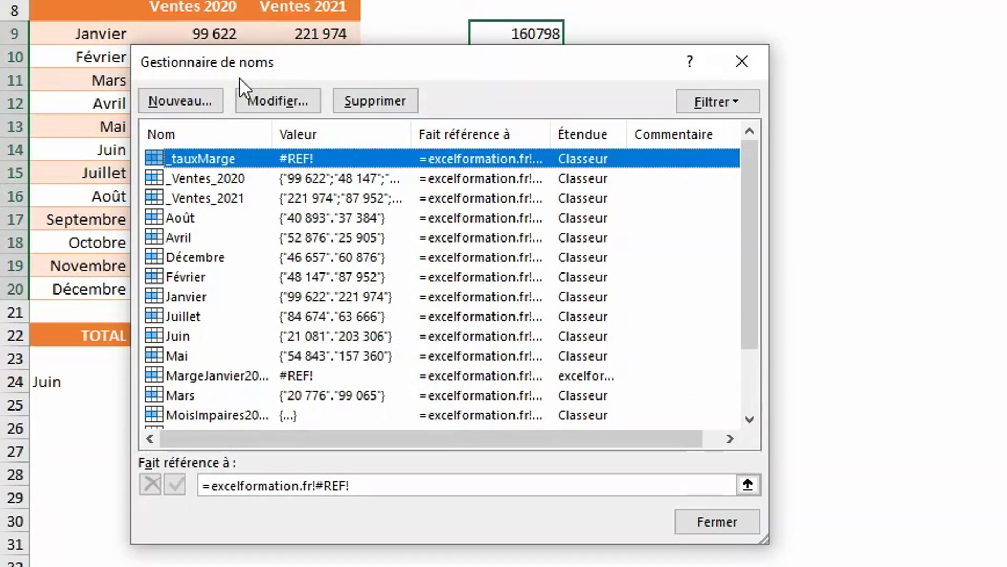
click(191, 105)
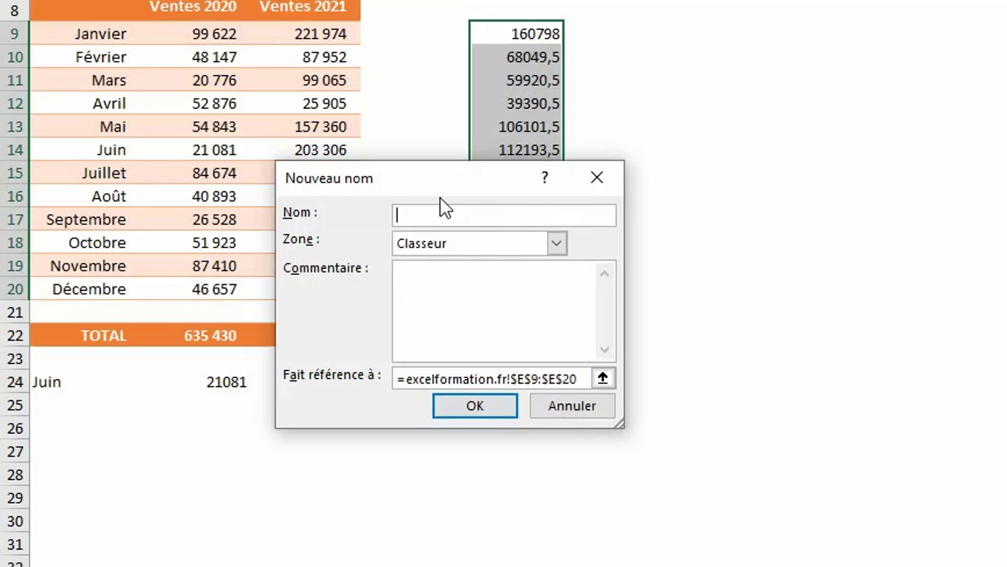
text(_tauxTVA)
- Replace the cell reference of _tauxTVA with the constant 20%, create the name and close the name manager
click(535, 379)
key(BackSpace)
key(BackSpace)
key(BackSpace)
key(BackSpace)
key(BackSpace)
key(BackSpace)
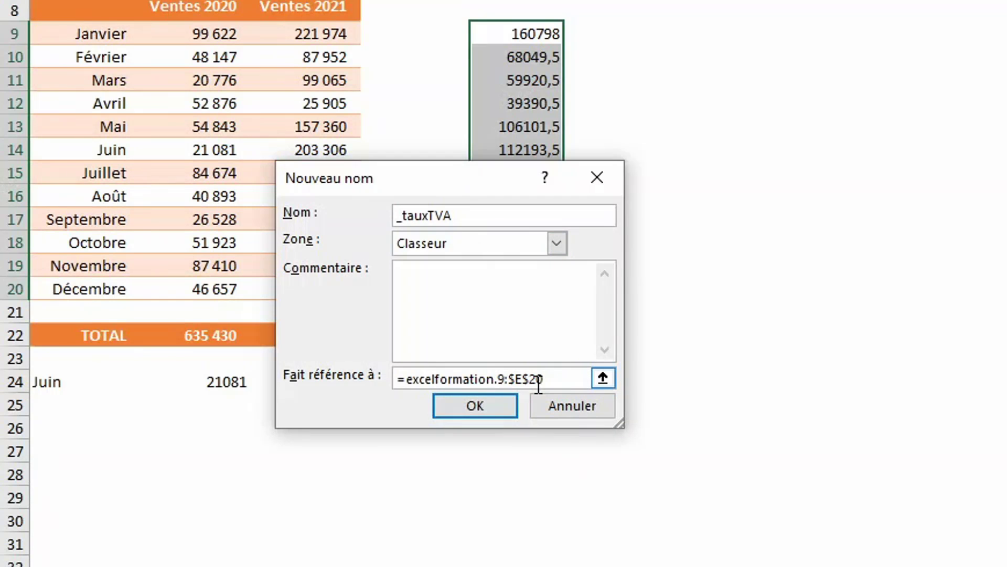
drag(561, 382, 258, 361)
text(20%)
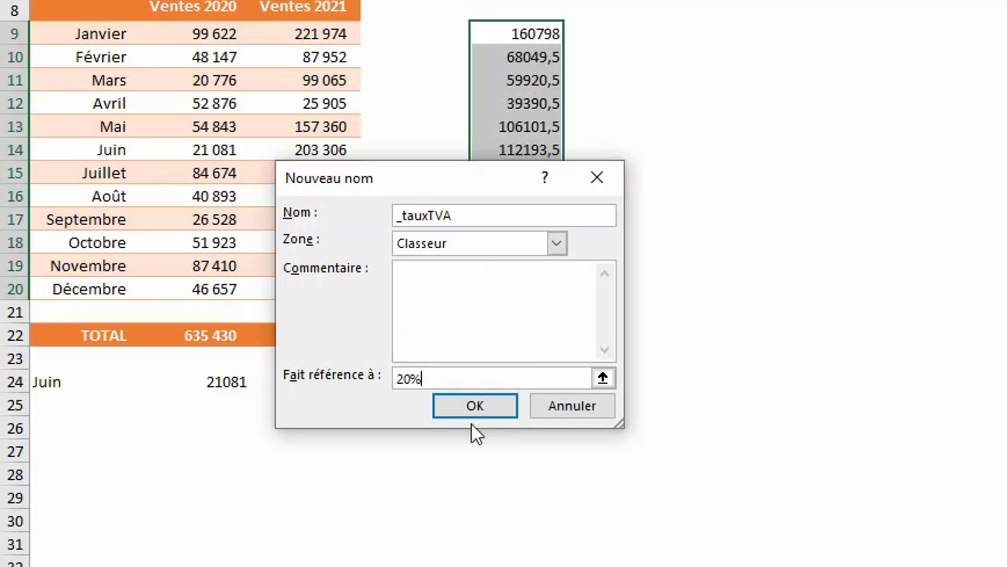
click(473, 410)
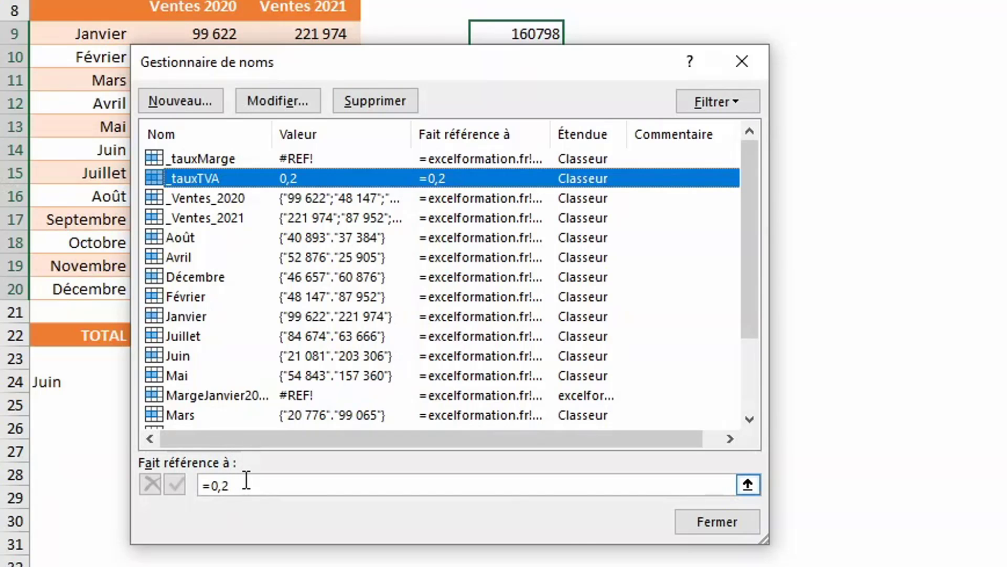
click(700, 521)
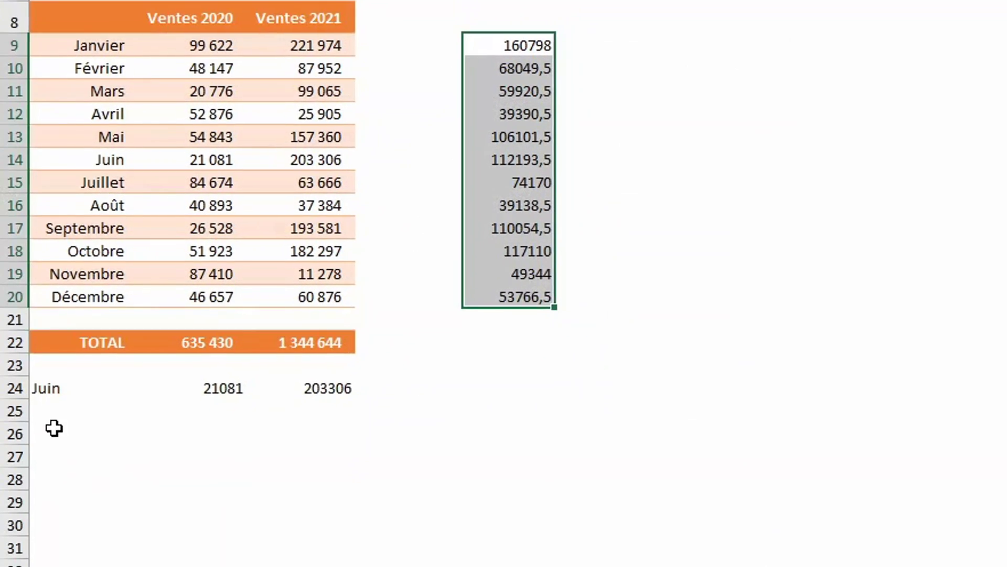
- Label A26 as HT and fill B26:C26 with the formula =B22/(1+_tauxTVA)
click(54, 428)
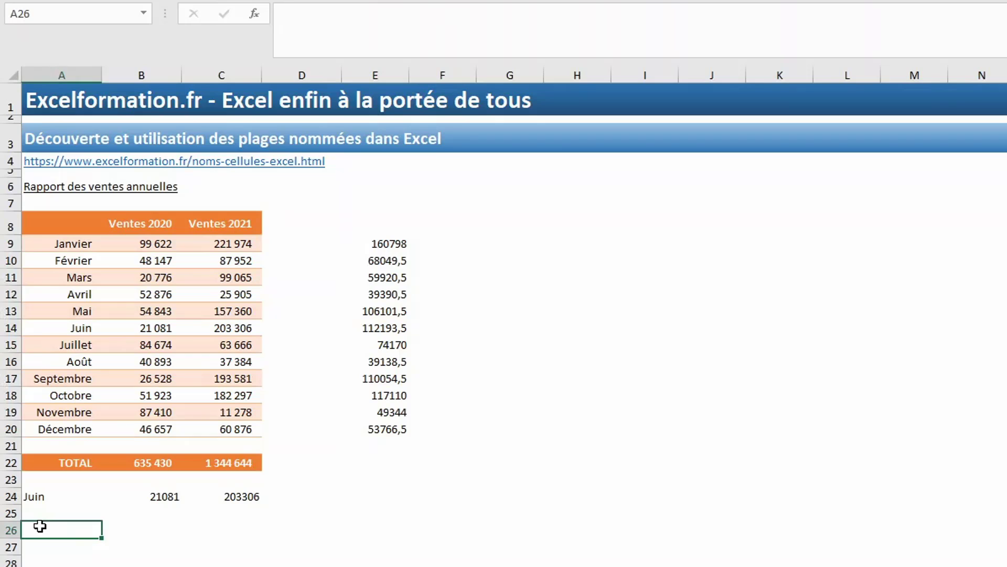
text(HT)
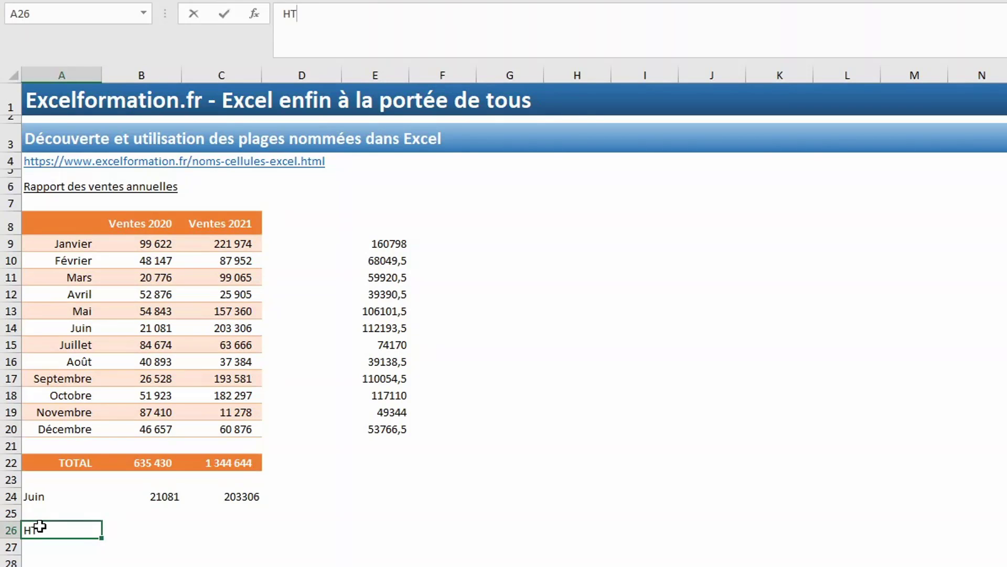
drag(136, 529, 215, 527)
text(=)
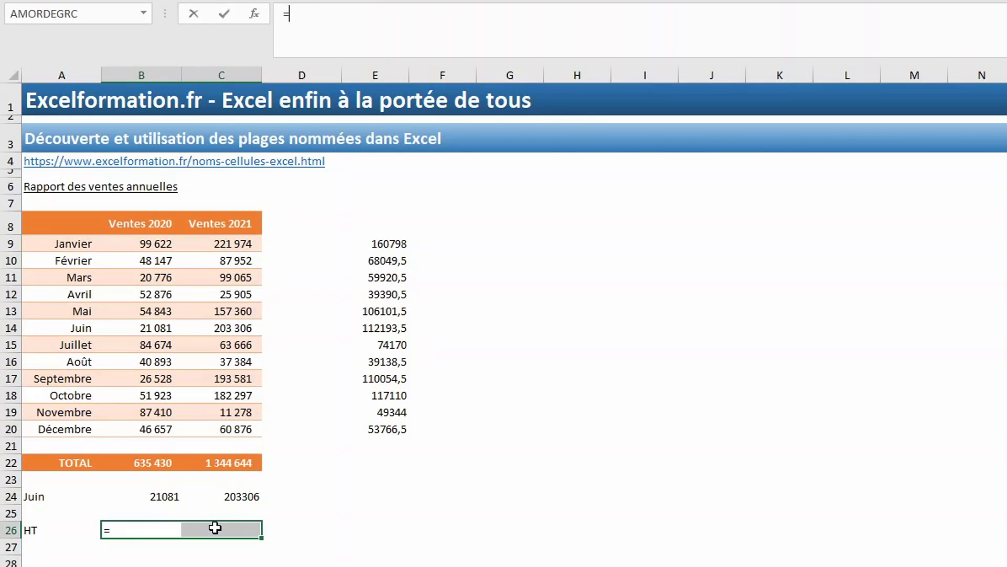
click(152, 460)
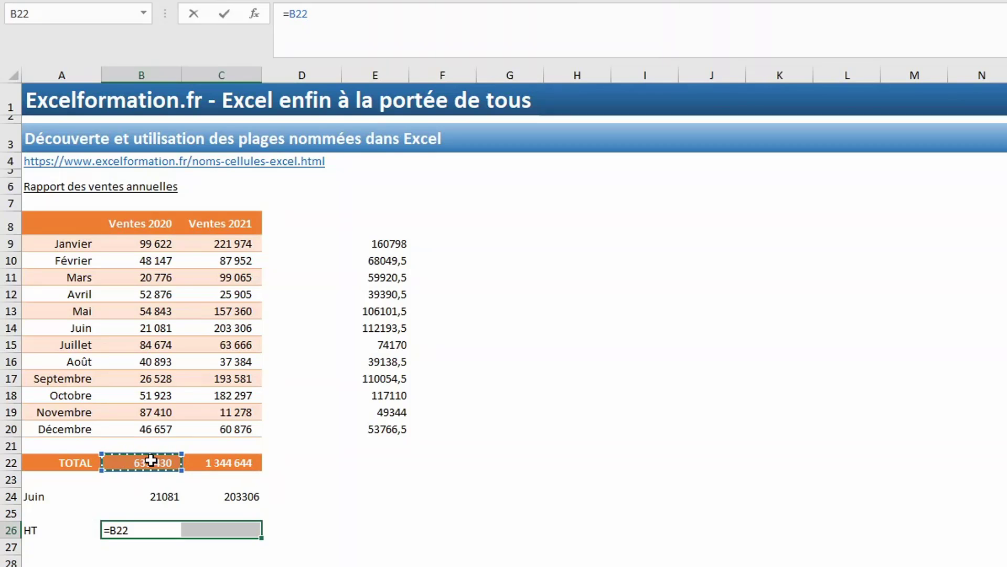
text(/(1+_)
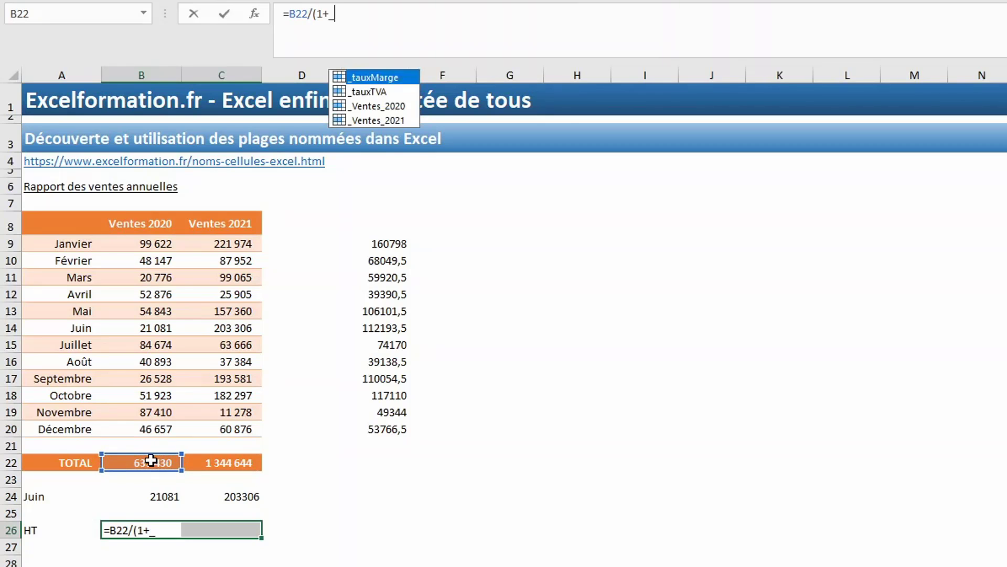
key(Down)
key(Tab)
text())
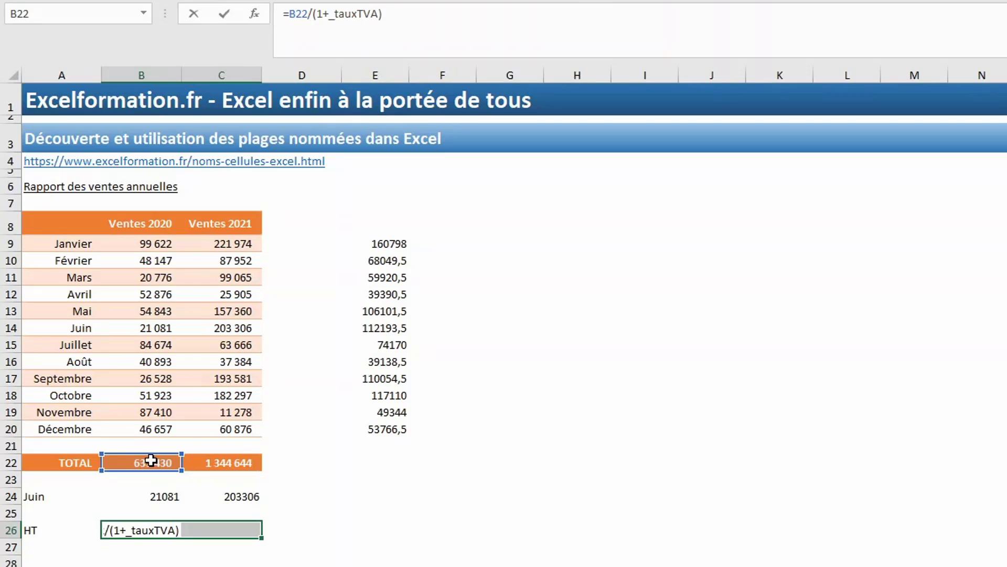
key(ctrl+Return)
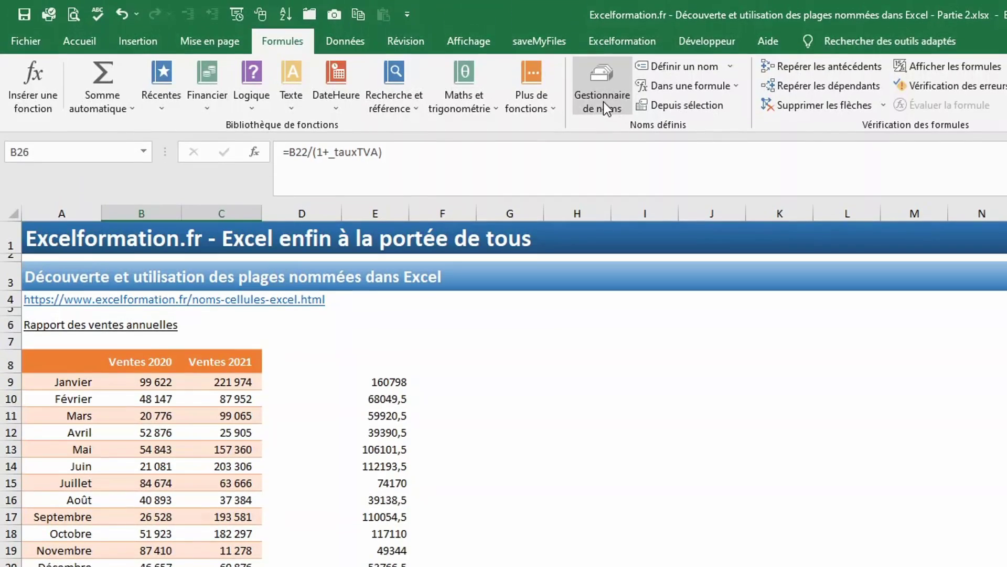
- Start a new defined name in the name manager and call it _montantHT
click(603, 101)
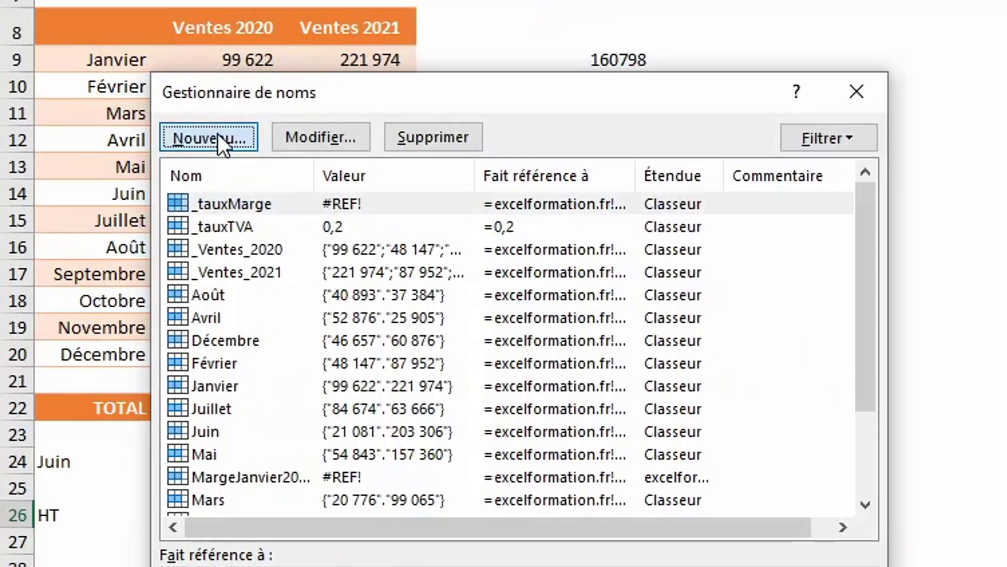
click(151, 399)
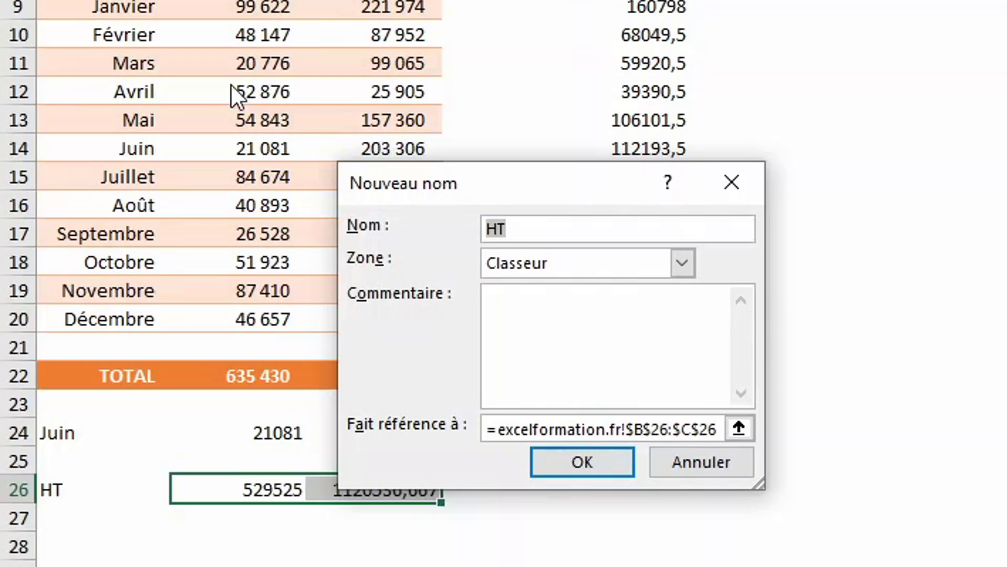
text(_montantHT)
- Replace the reference of _montantHT with the formula =b22/(1+_tauxTVA), create the name and close the name manager
click(493, 430)
text(=)
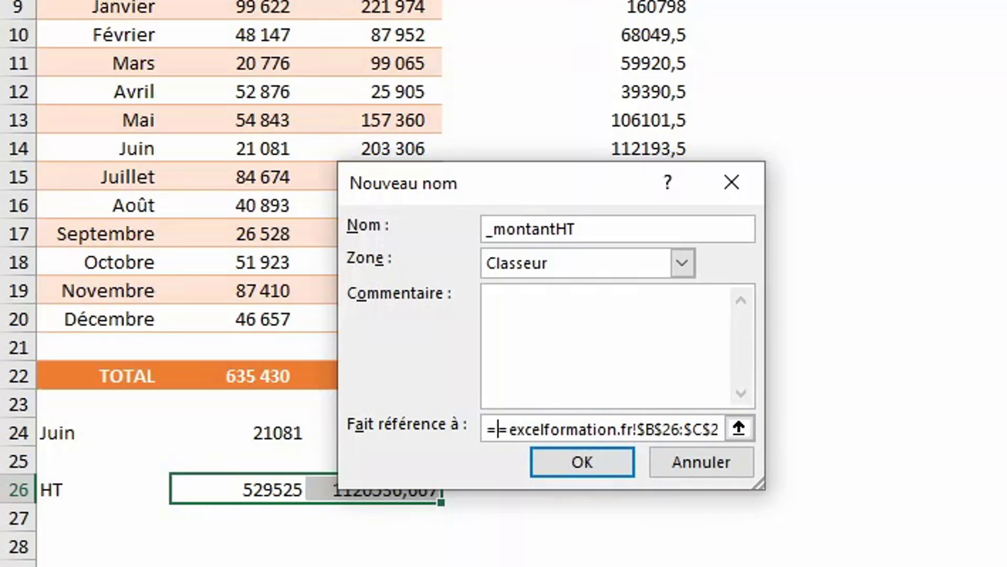
key(shift+End)
key(Delete)
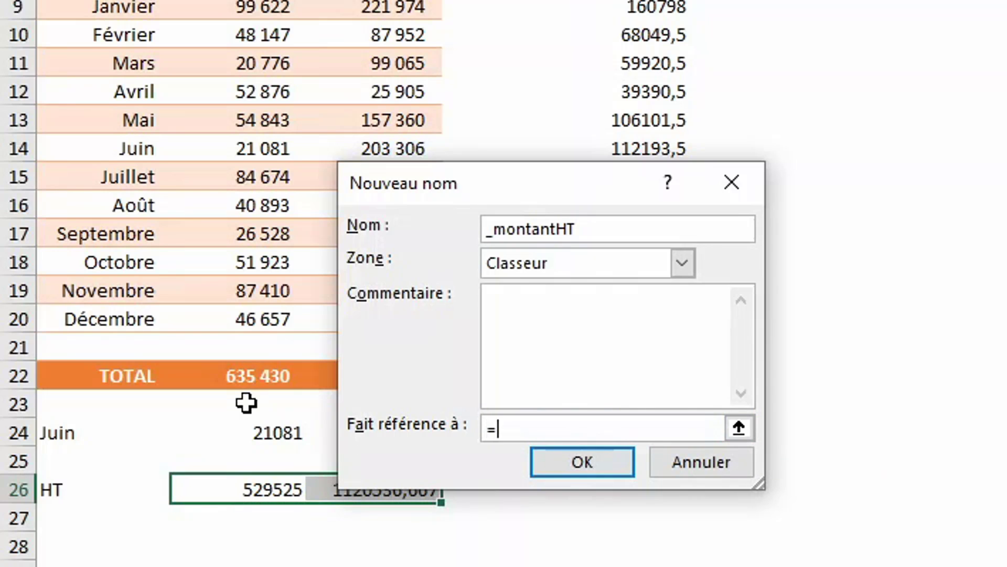
text(b22/(1+)
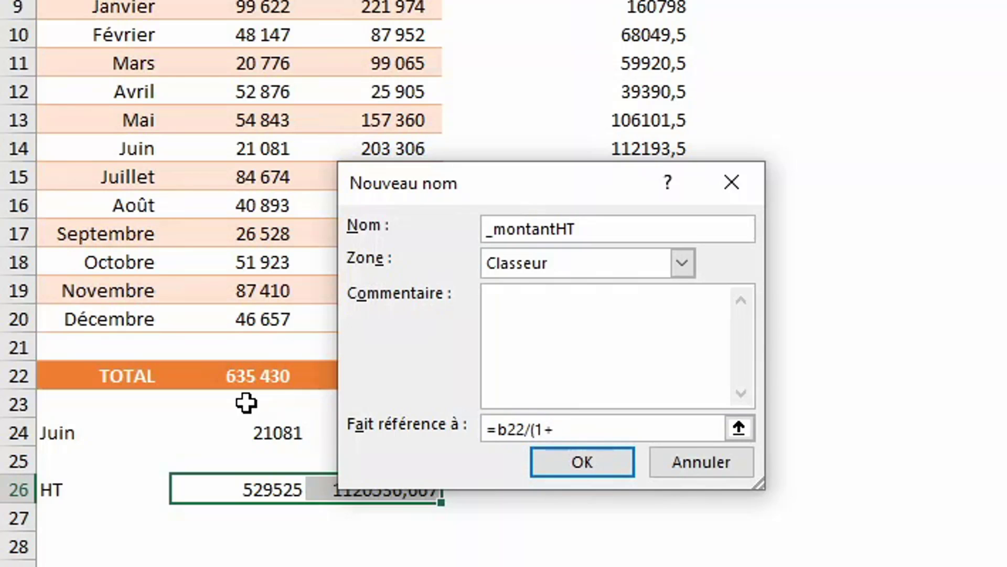
key(F3)
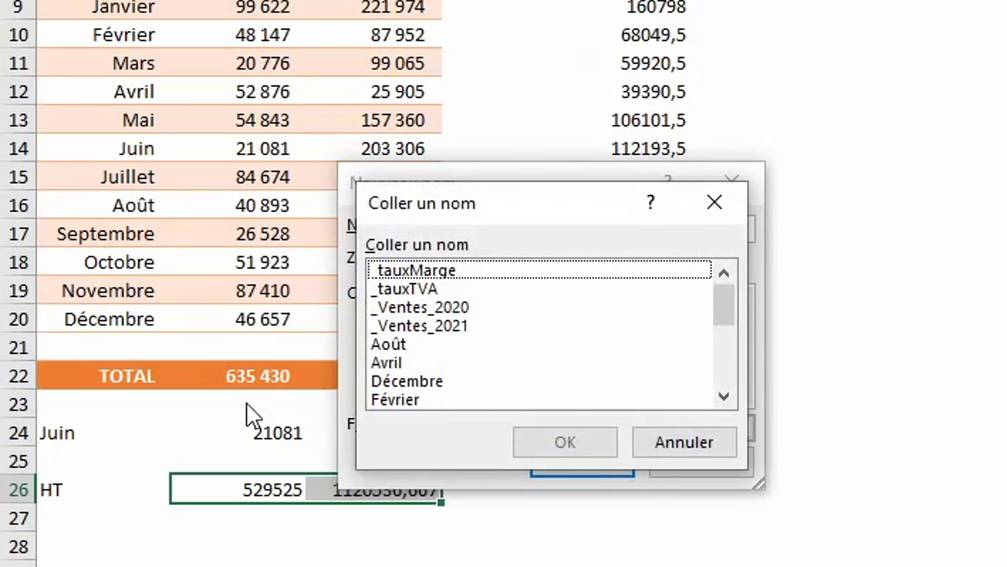
double_click(414, 288)
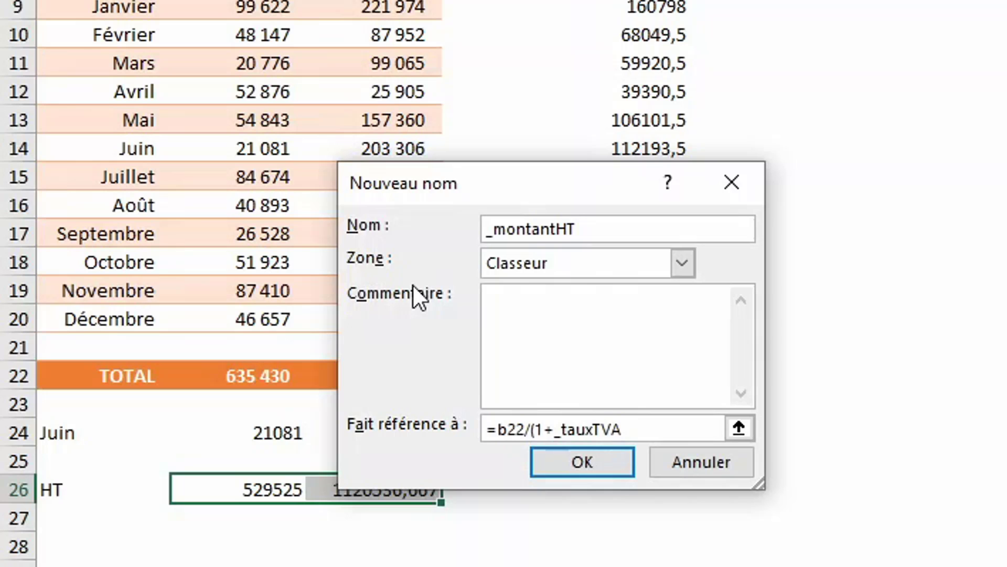
text())
click(587, 458)
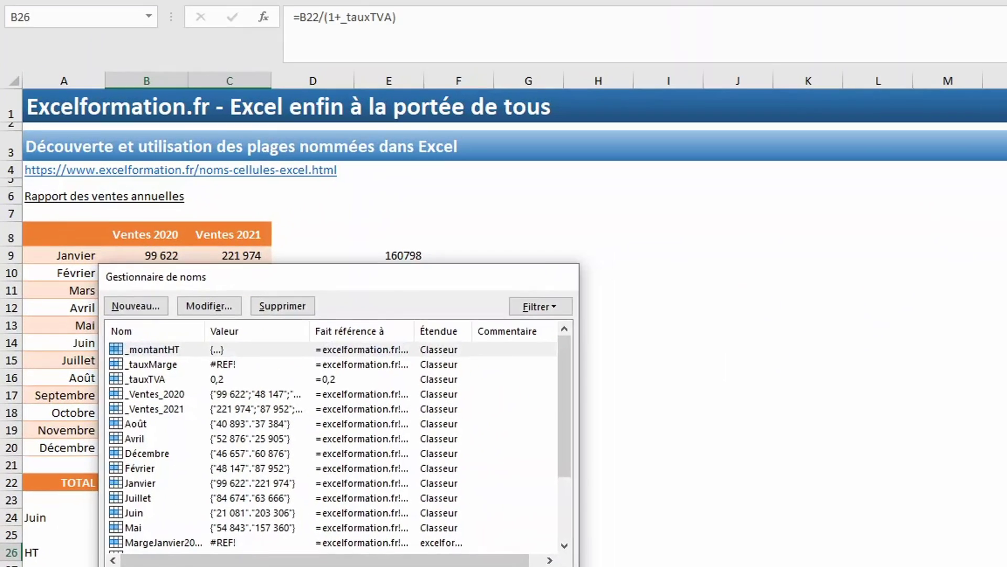
key(Escape)
- Clear the formulas in B26:C26 and fill both cells with =_montantHT instead
key(Delete)
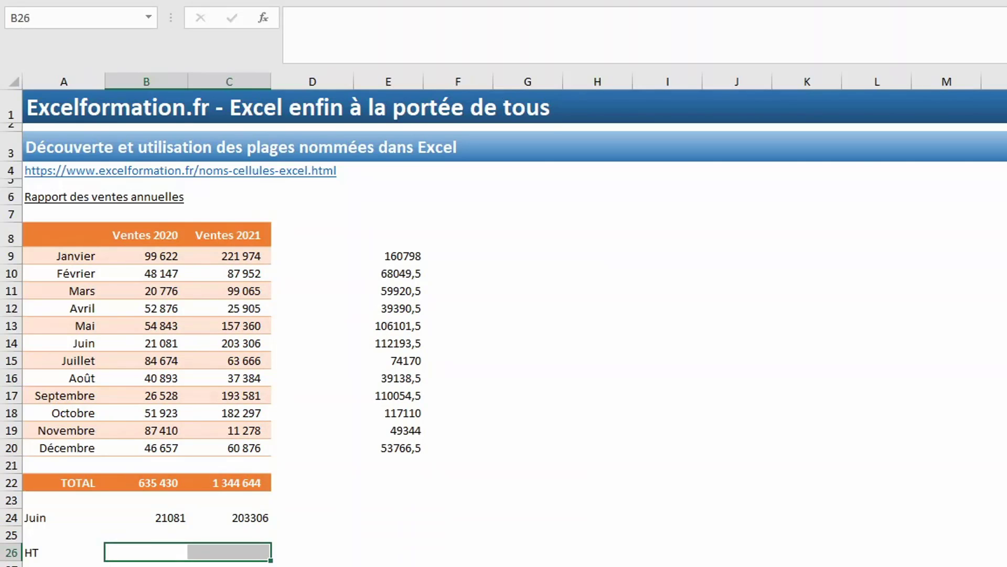
text(_)
key(BackSpace)
text(=_)
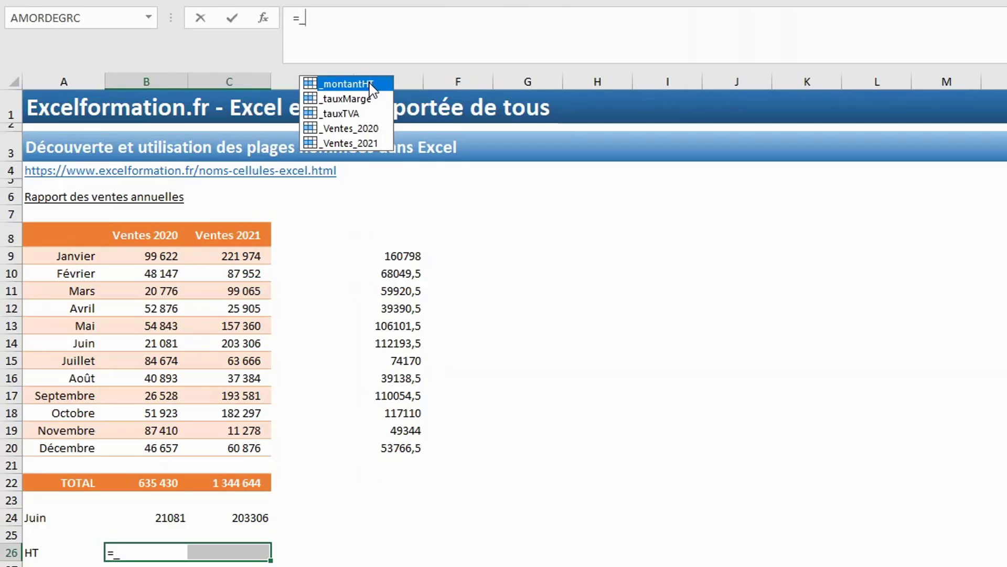
double_click(370, 79)
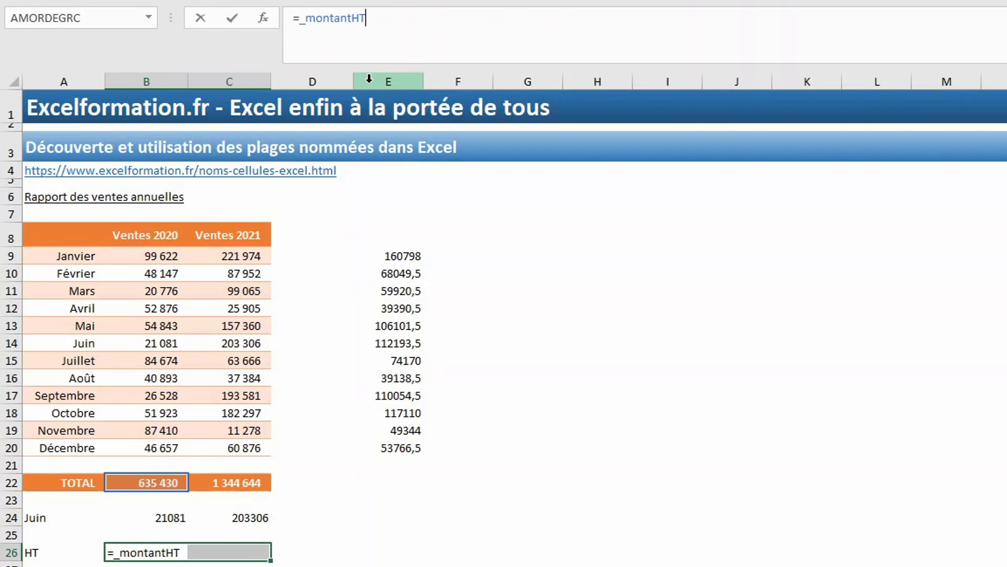
key(ctrl+Return)
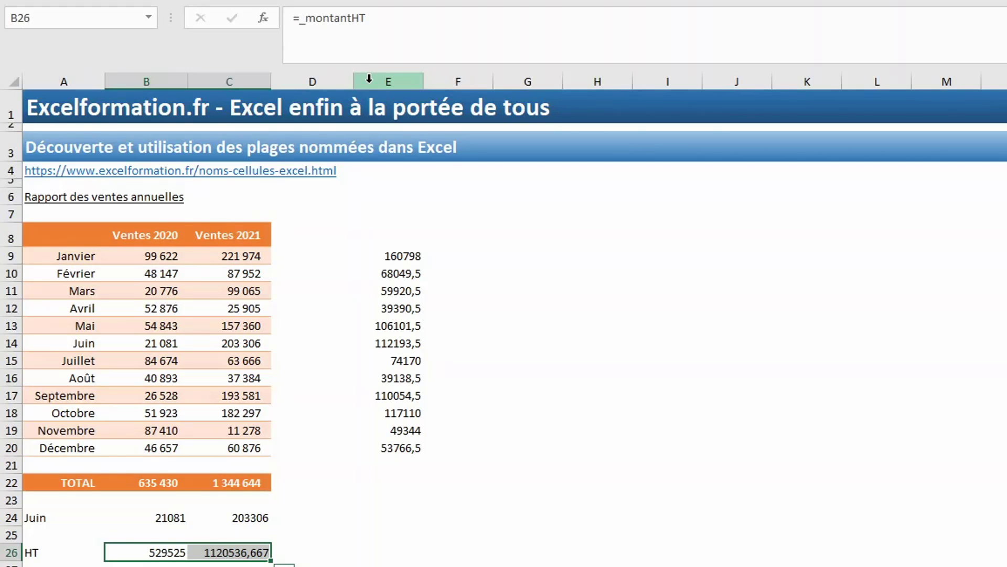
- Fill B27:C27 with =_montantHT and inspect which cell the formula in B27 refers to
click(145, 566)
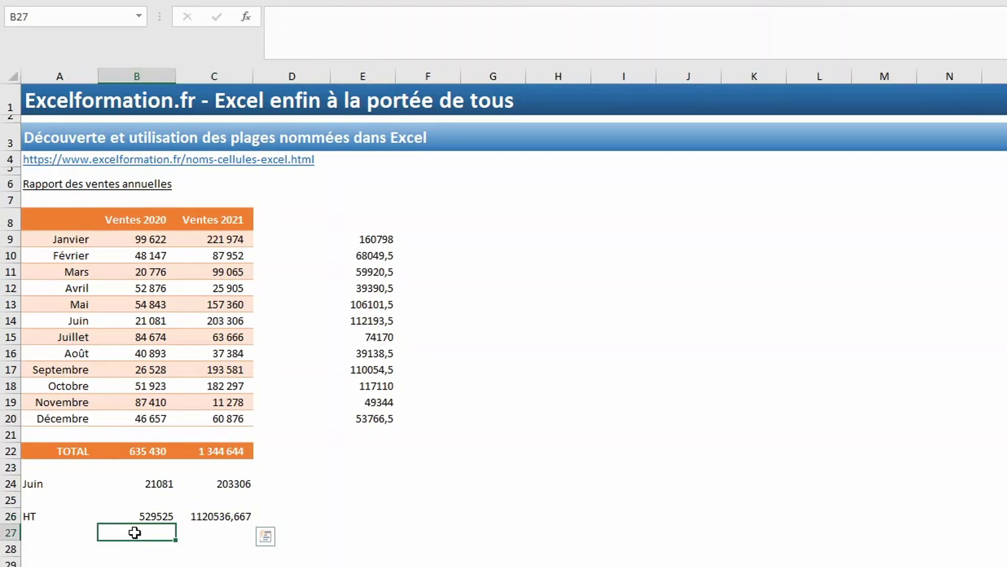
drag(135, 532, 225, 534)
text(=_)
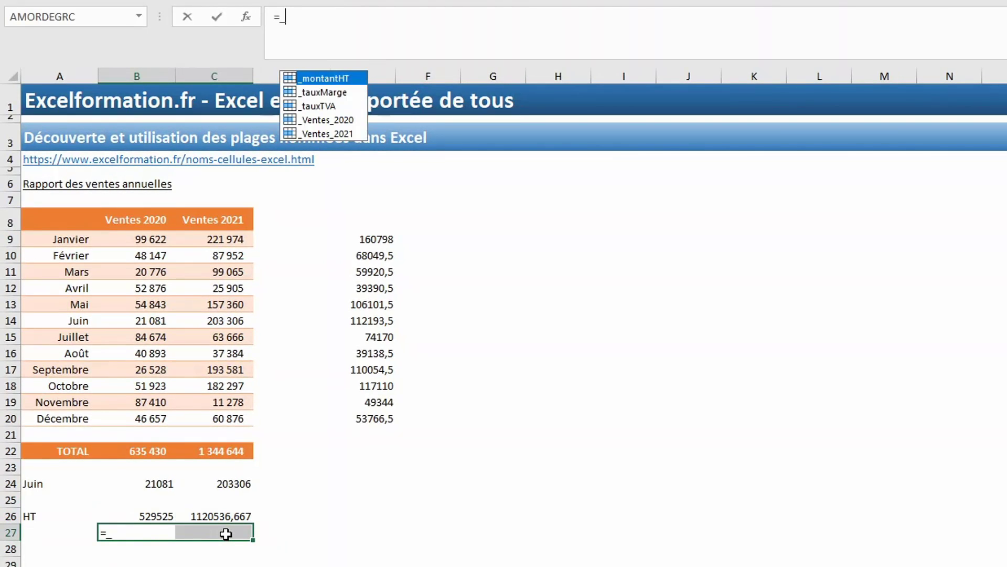
key(Tab)
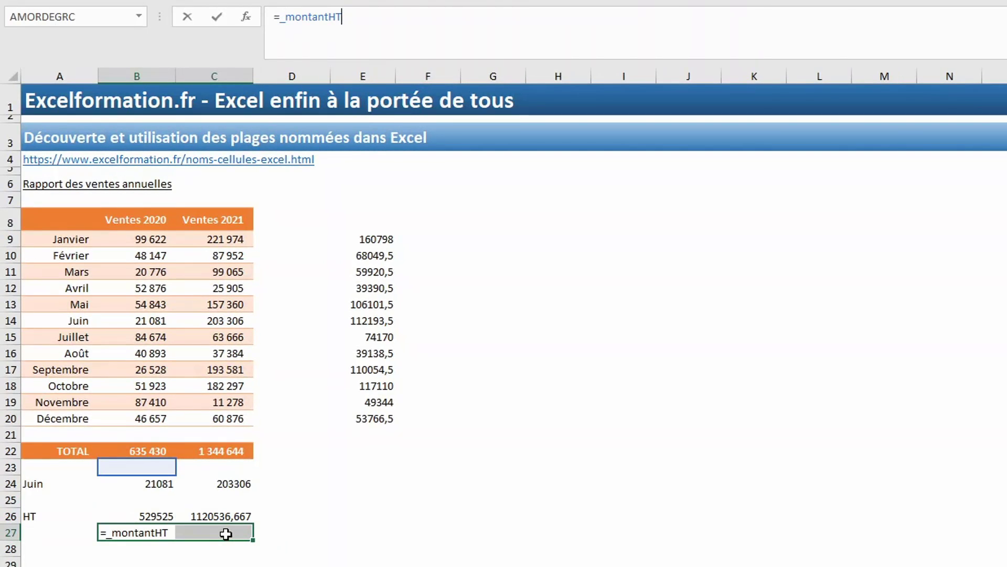
key(ctrl+Return)
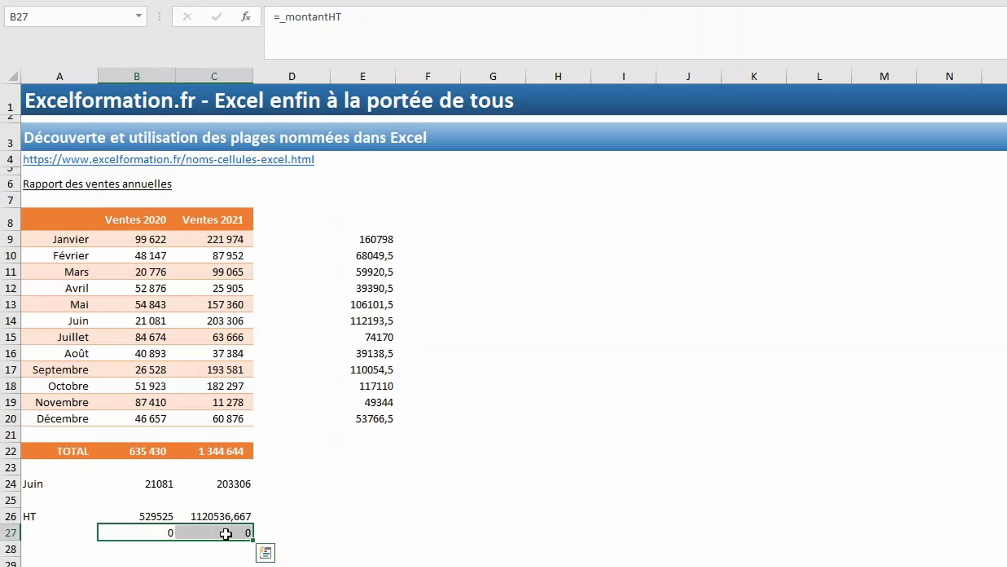
double_click(164, 531)
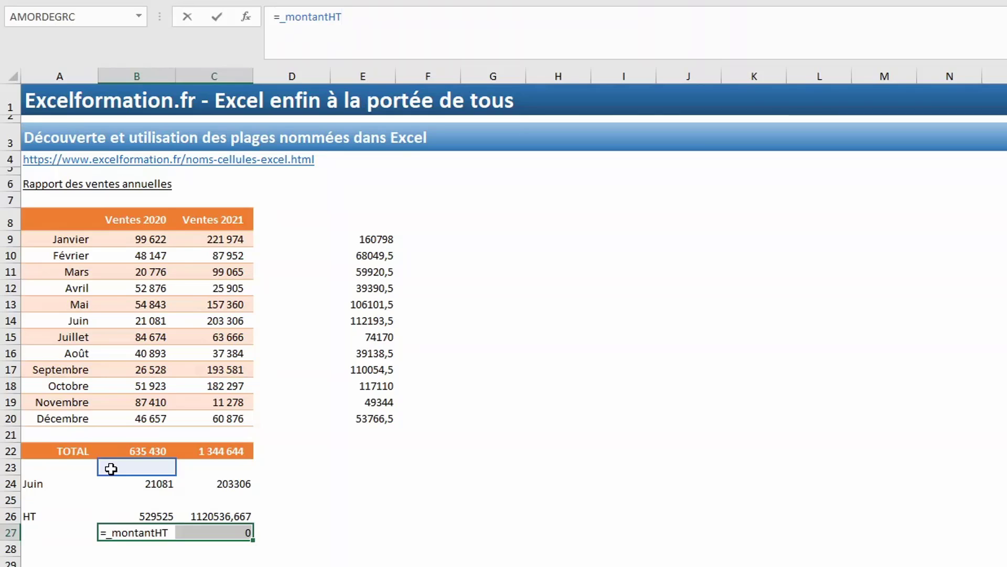
key(ctrl+Return)
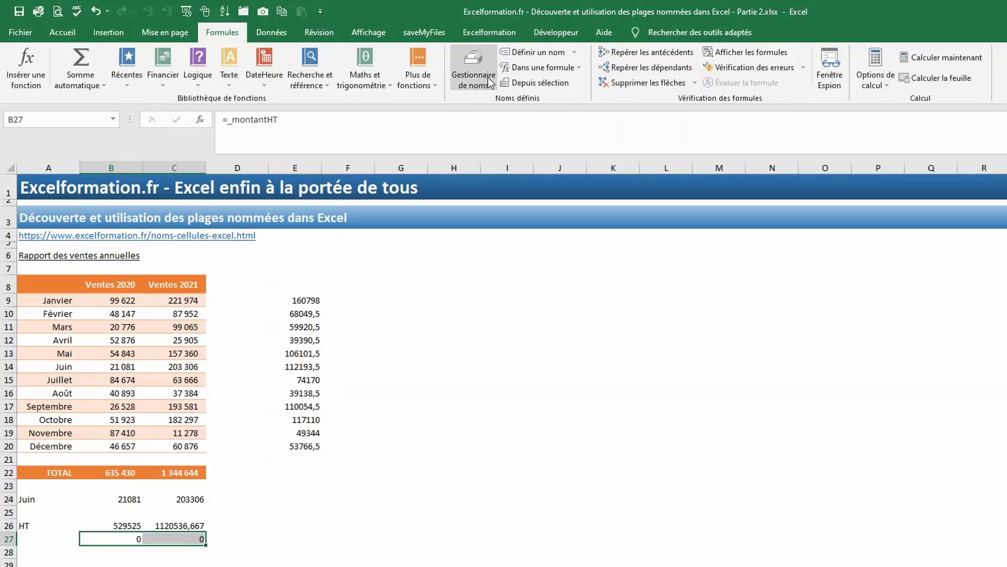
- Fix the row in the _montantHT reference to B$22 in the name manager, validate the change and close the manager
click(488, 77)
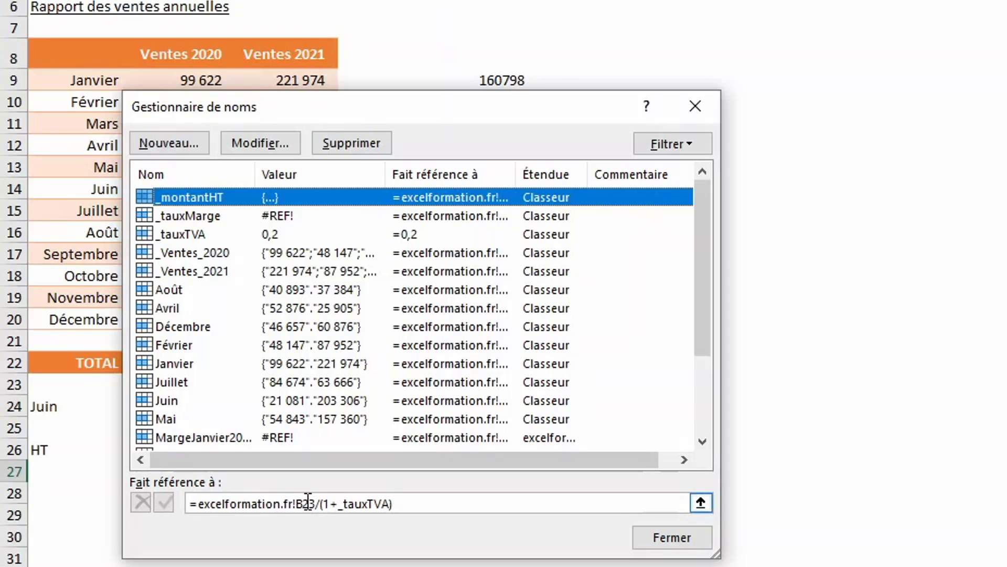
click(257, 527)
key(BackSpace)
key(BackSpace)
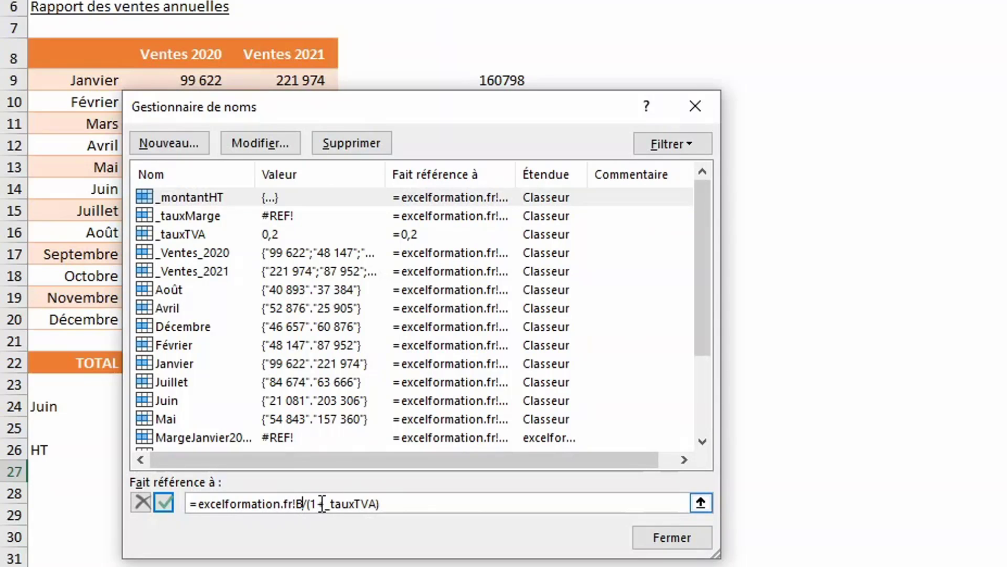
text($22)
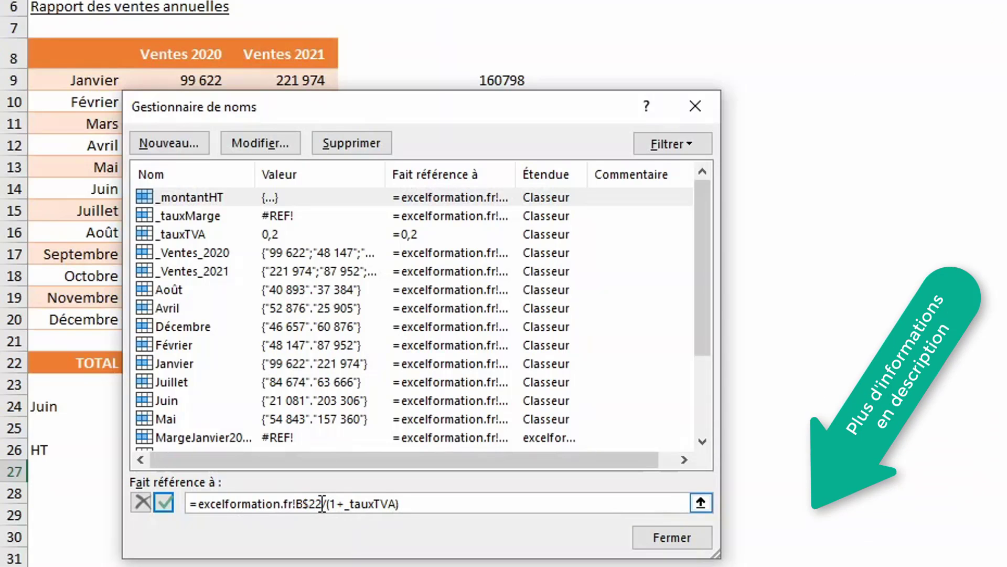
click(166, 498)
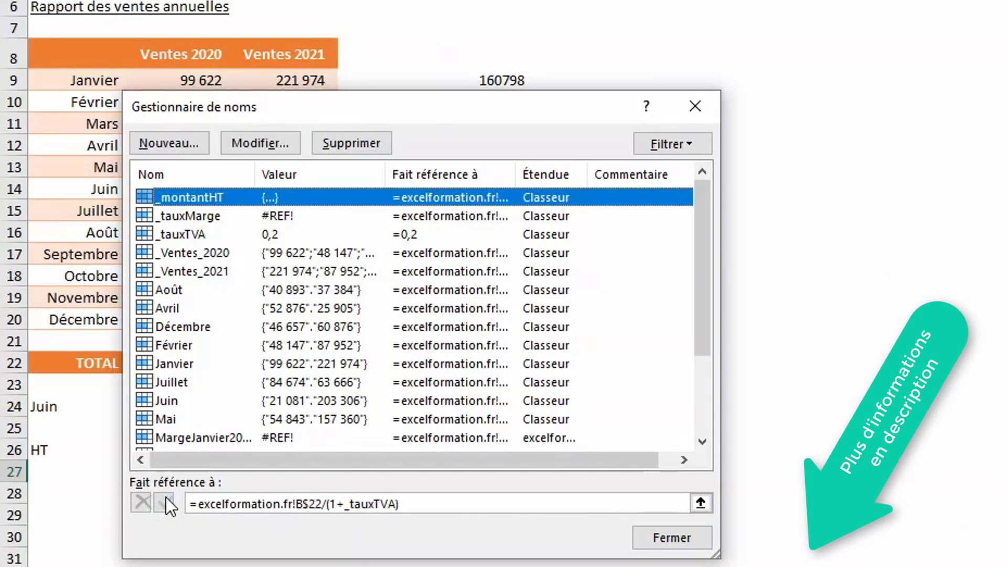
click(662, 538)
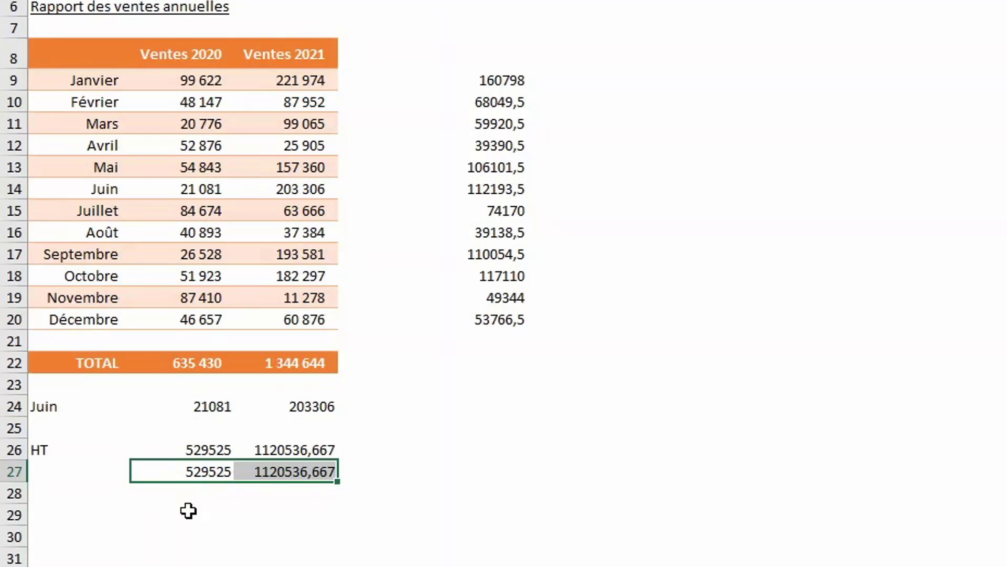
- Fill B31:C31 with the formula =_montantHT
drag(189, 555, 265, 551)
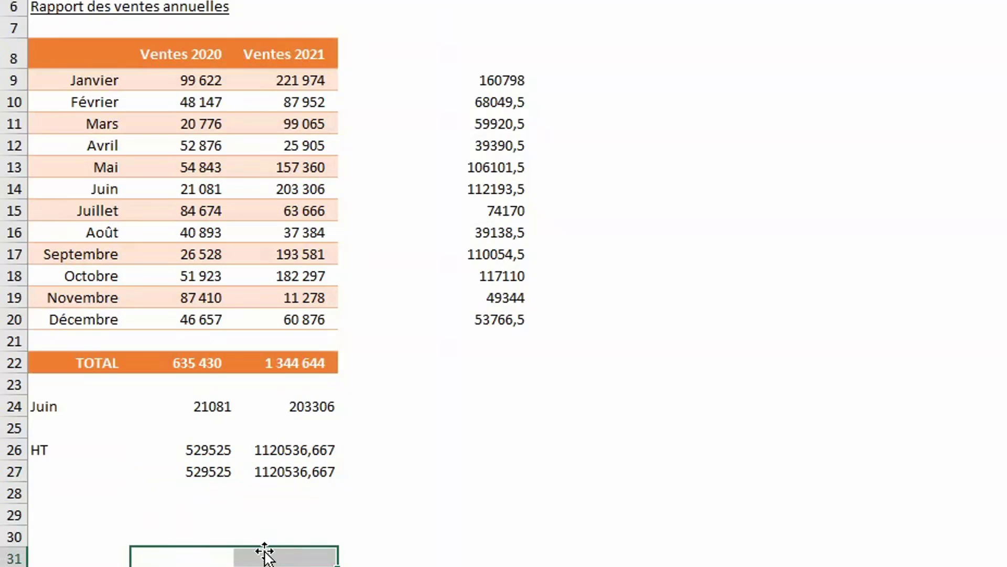
text(=_montantHT)
key(ctrl+shift+Return)
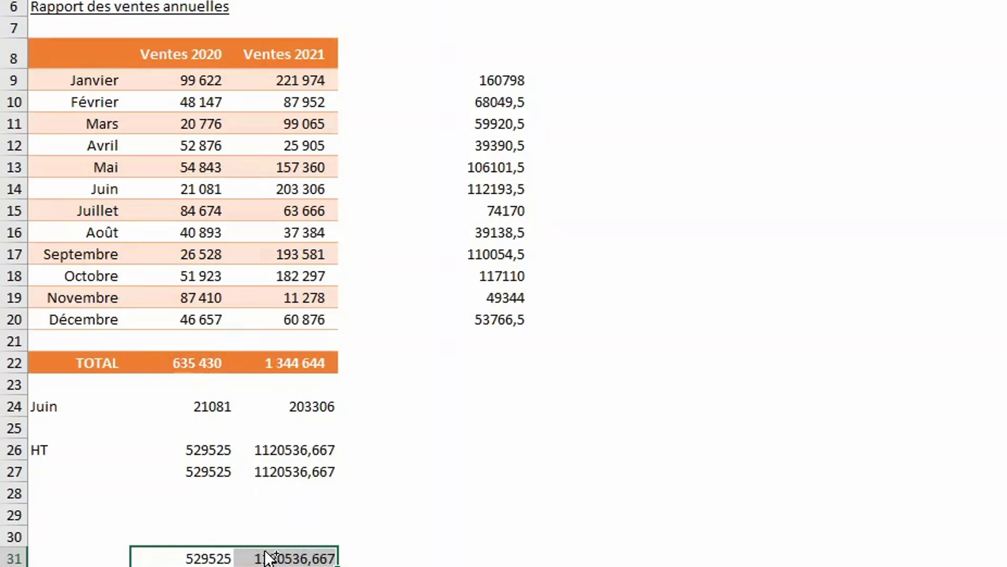